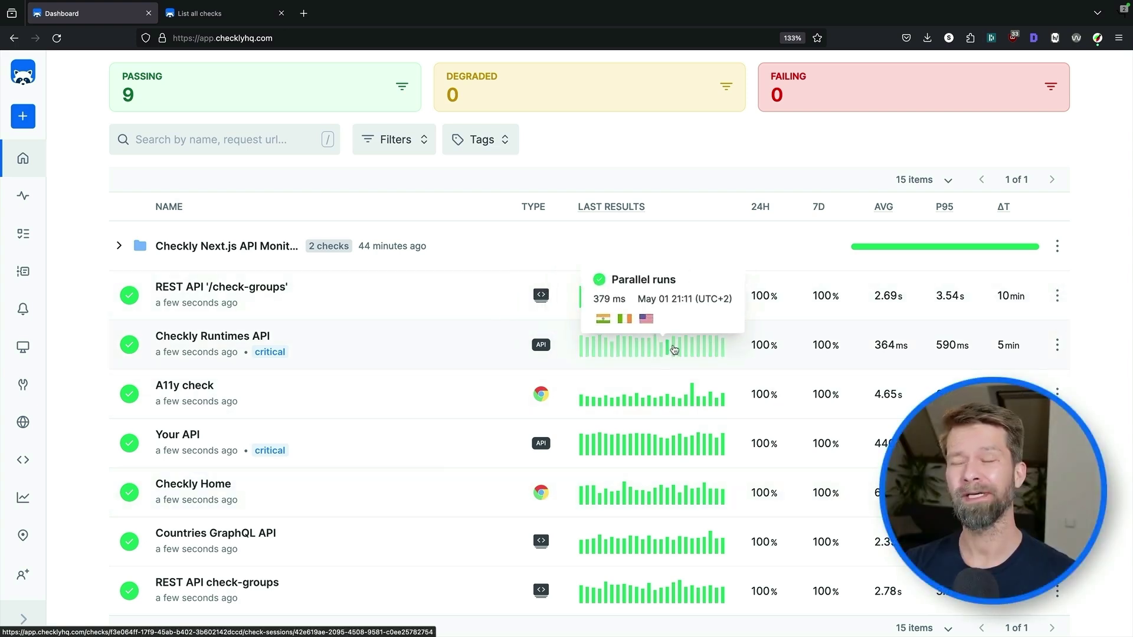
Look up the List all checks endpoint URL in the API reference and return to the dashboard.
{"action": "mouse_move", "coordinate": [674, 349]}
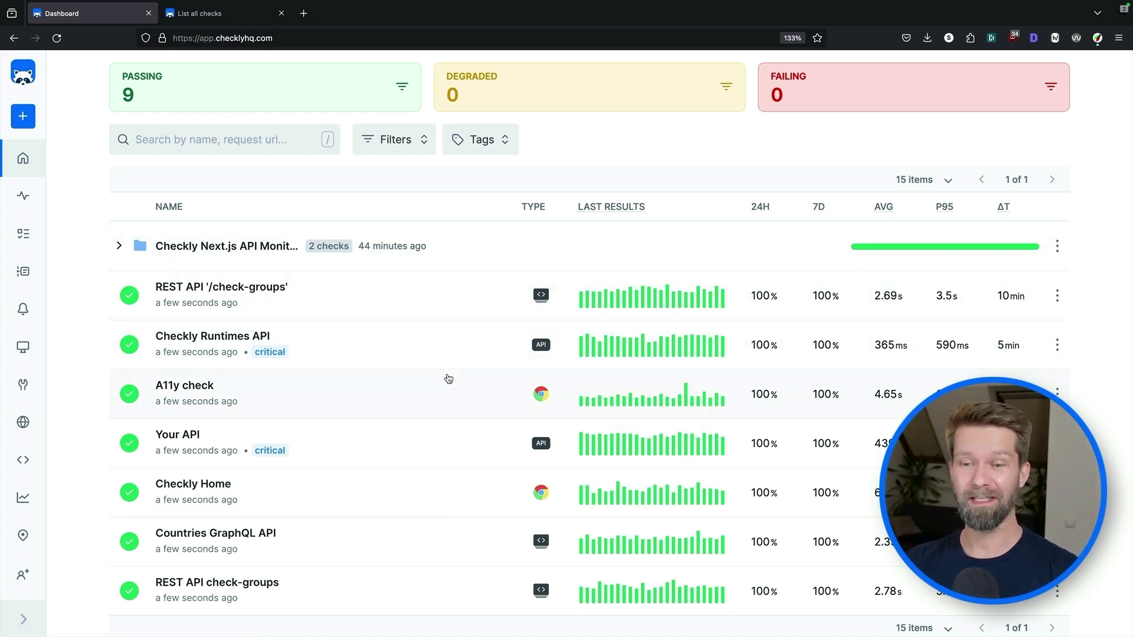
{"action": "left_click", "coordinate": [204, 17]}
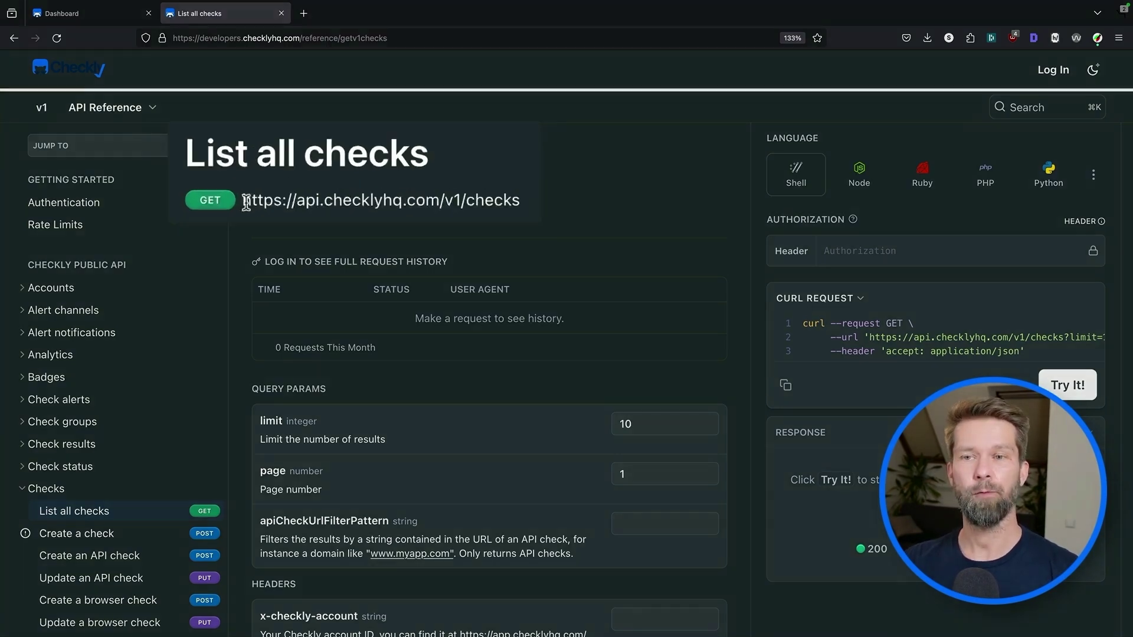
{"action": "left_click_drag", "start_coordinate": [287, 189], "coordinate": [425, 196]}
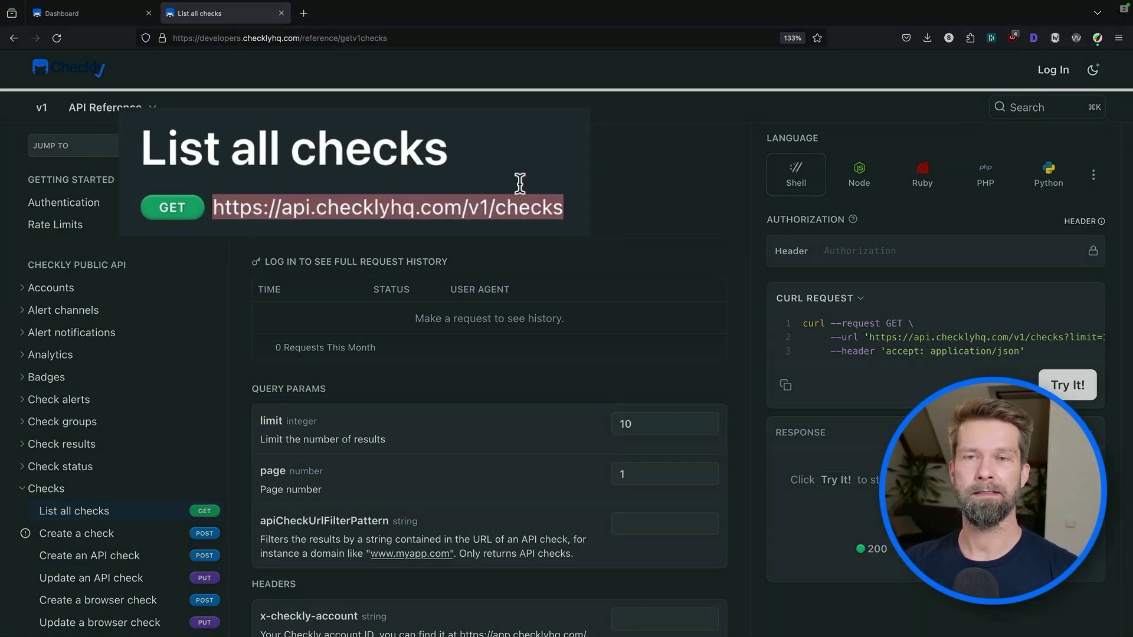
{"action": "left_click", "coordinate": [88, 13]}
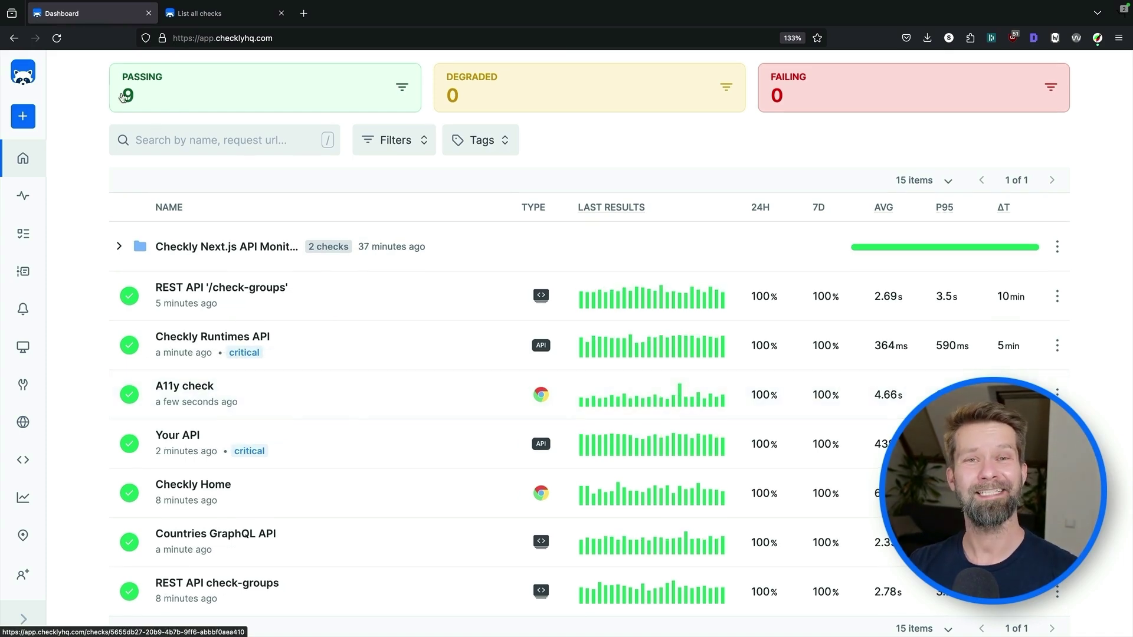
Create a new API check from scratch and name it "List Checks API".
{"action": "left_click", "coordinate": [22, 115]}
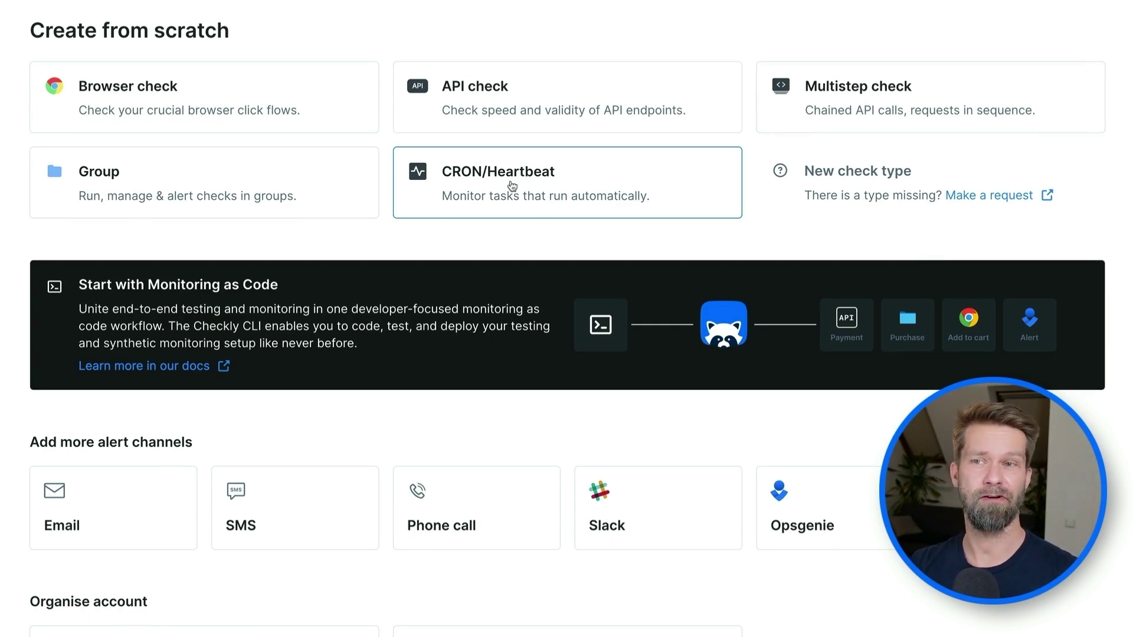
{"action": "left_click", "coordinate": [517, 123]}
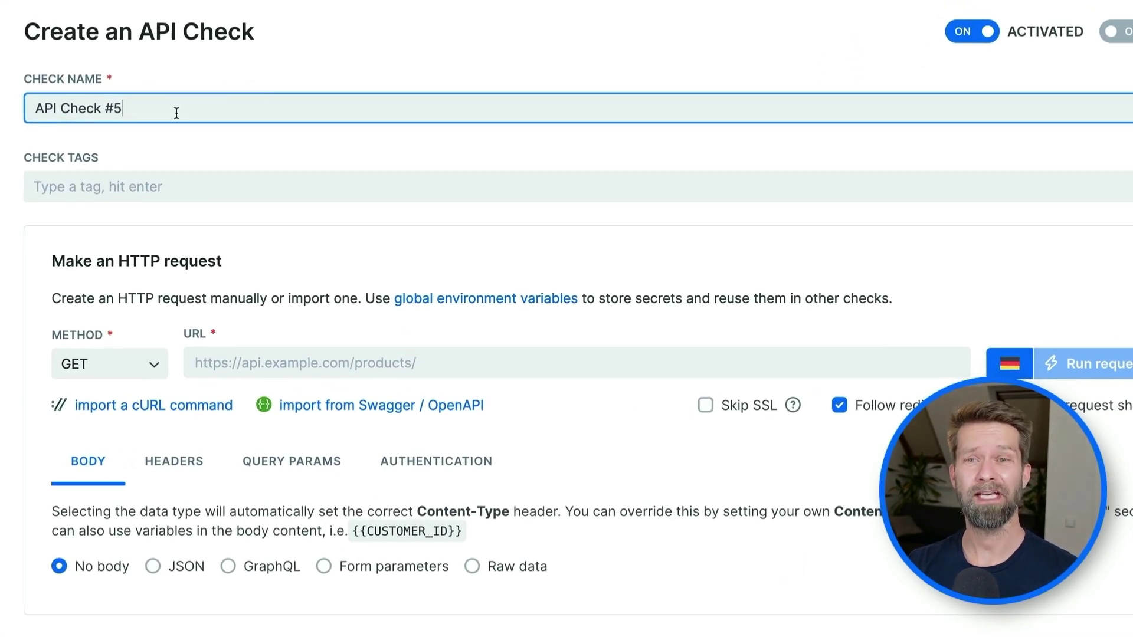
{"action": "triple_click", "coordinate": [171, 110]}
{"action": "type", "text": "L"}
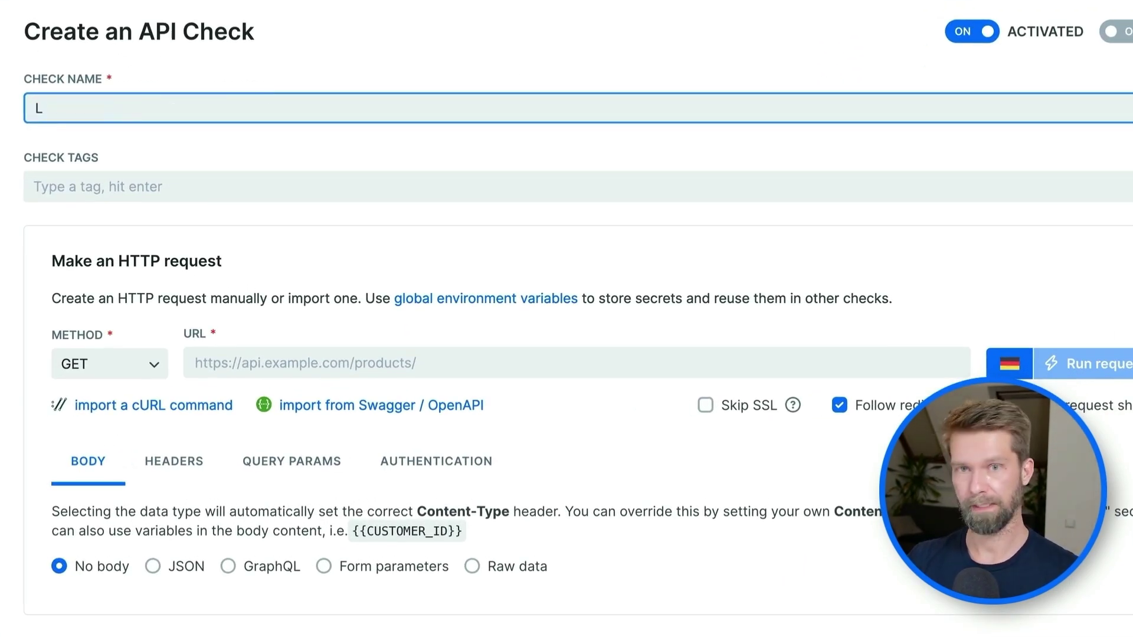
{"action": "type", "text": "ist Checks API"}
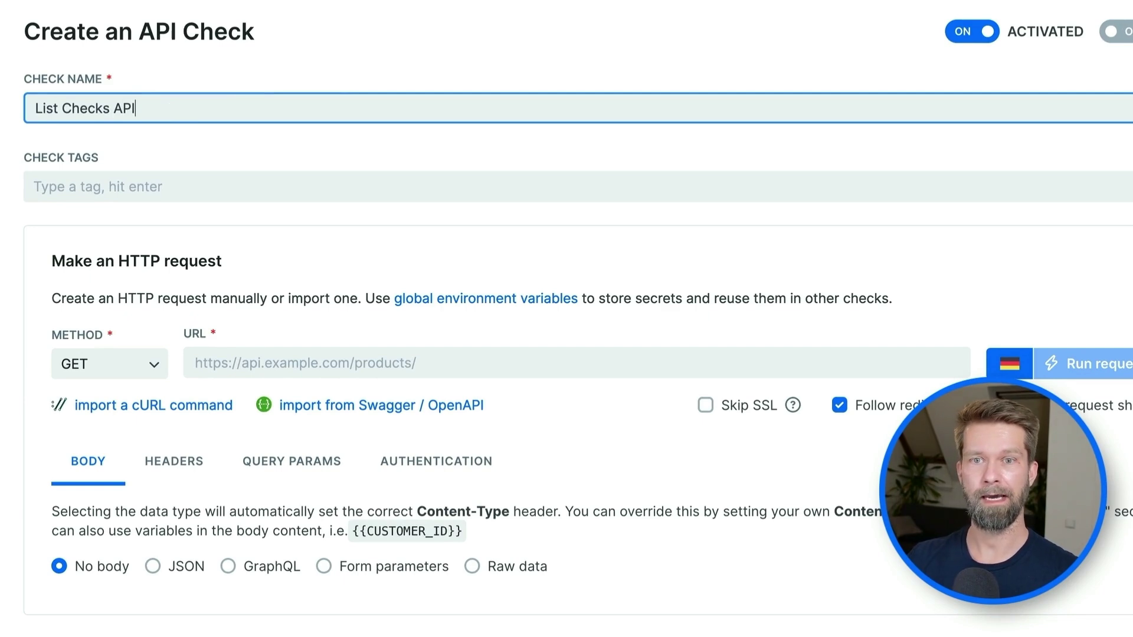
{"action": "left_click", "coordinate": [177, 173]}
{"action": "type", "text": "criti"}
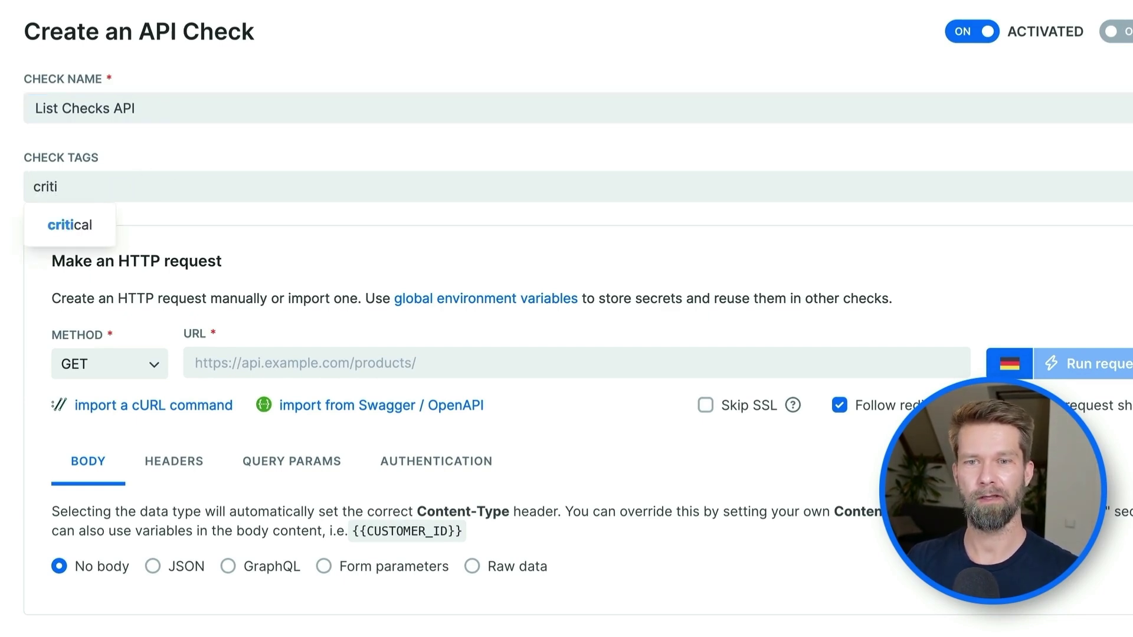
{"action": "key", "text": "Return"}
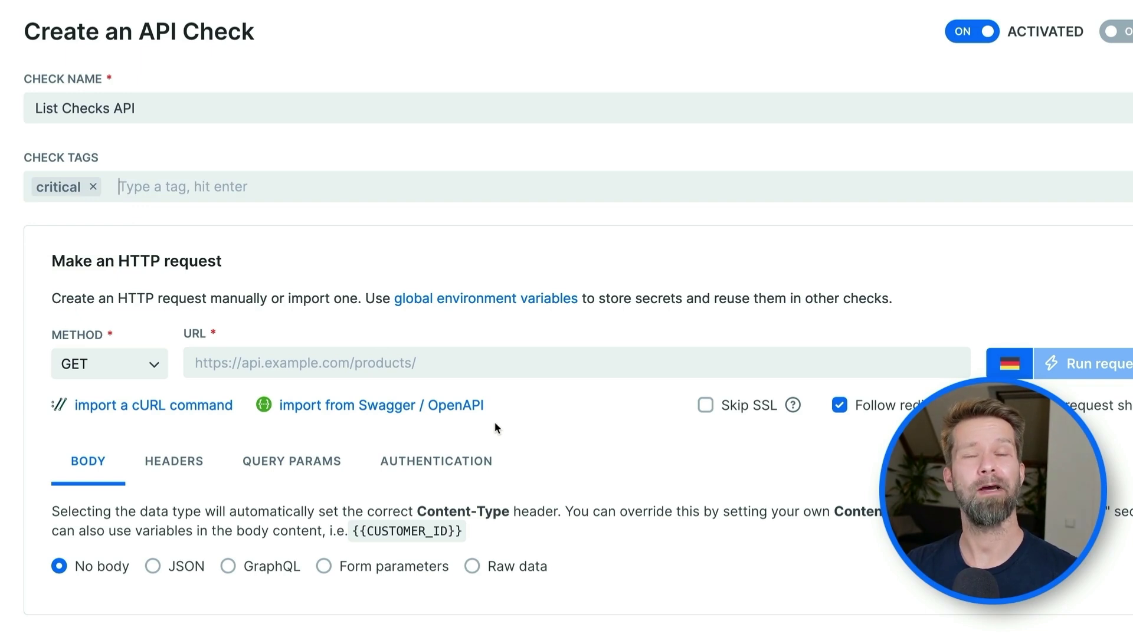
{"action": "key", "text": "Tab"}
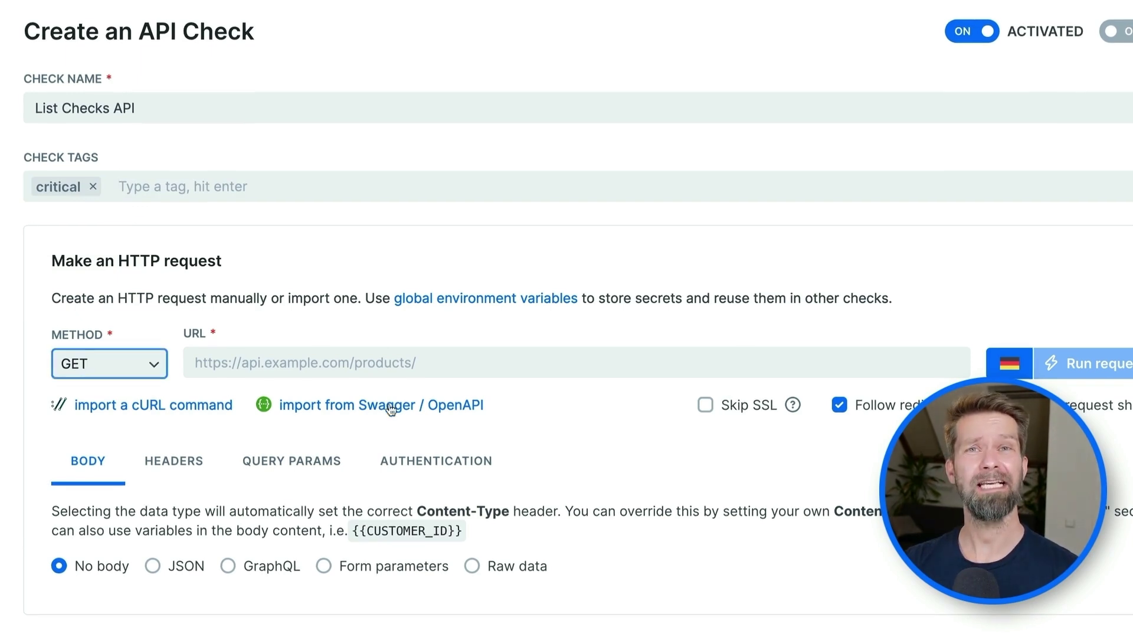
{"action": "left_click", "coordinate": [230, 364]}
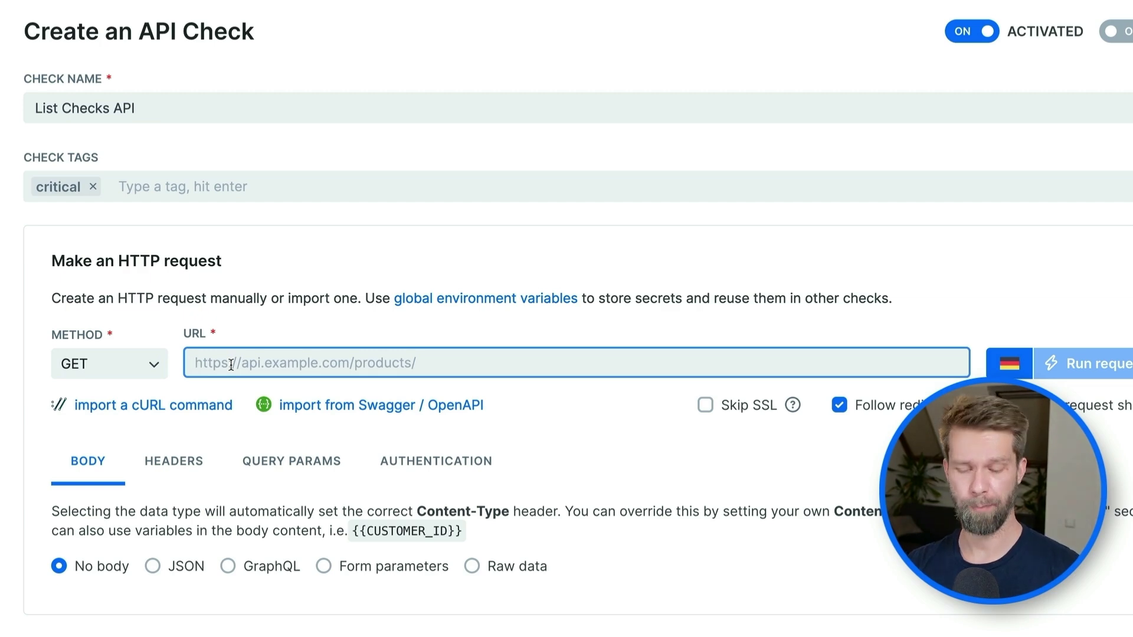
{"action": "type", "text": "https://api.checklyhq.com/v1/checks"}
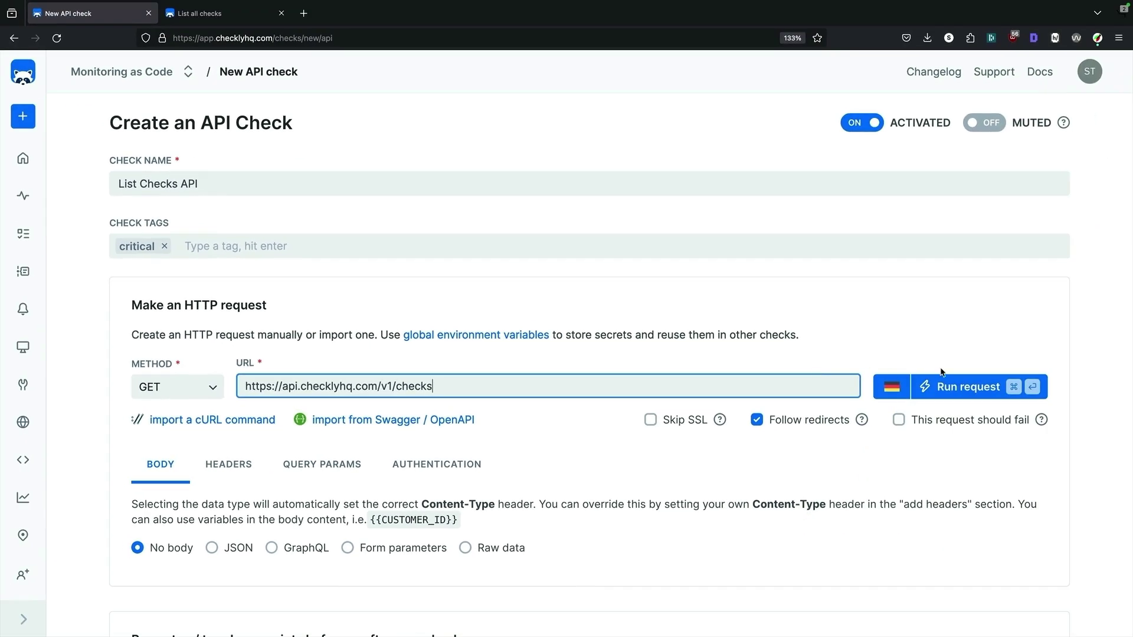
Run the request without authentication, examine the response body's status and message, and close the result.
{"action": "left_click", "coordinate": [951, 384]}
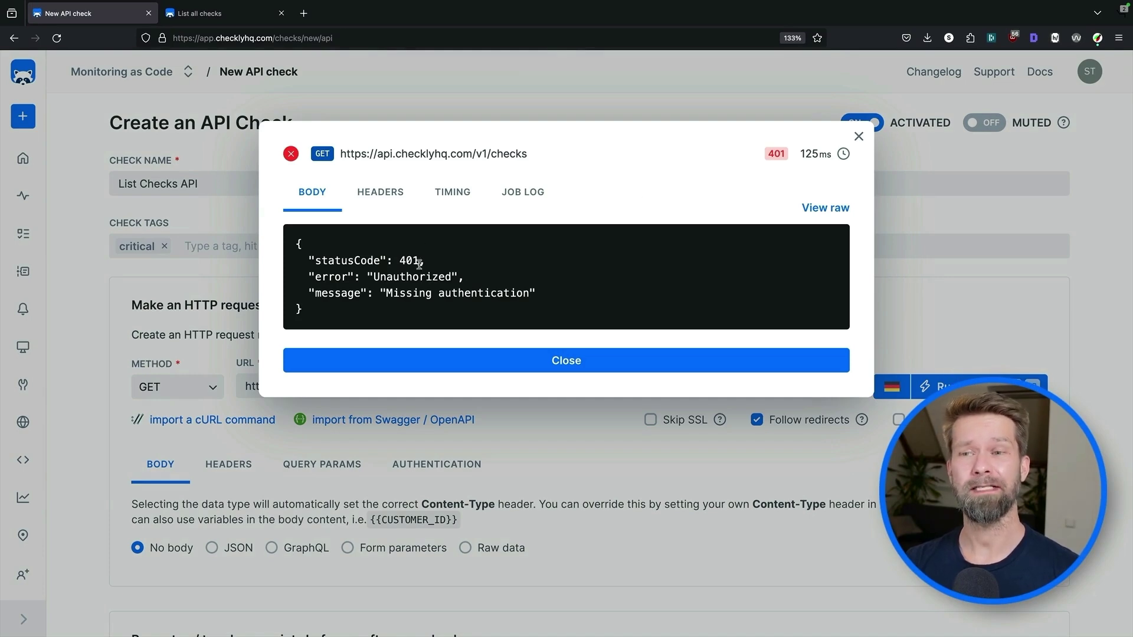
{"action": "left_click_drag", "start_coordinate": [309, 260], "coordinate": [556, 292]}
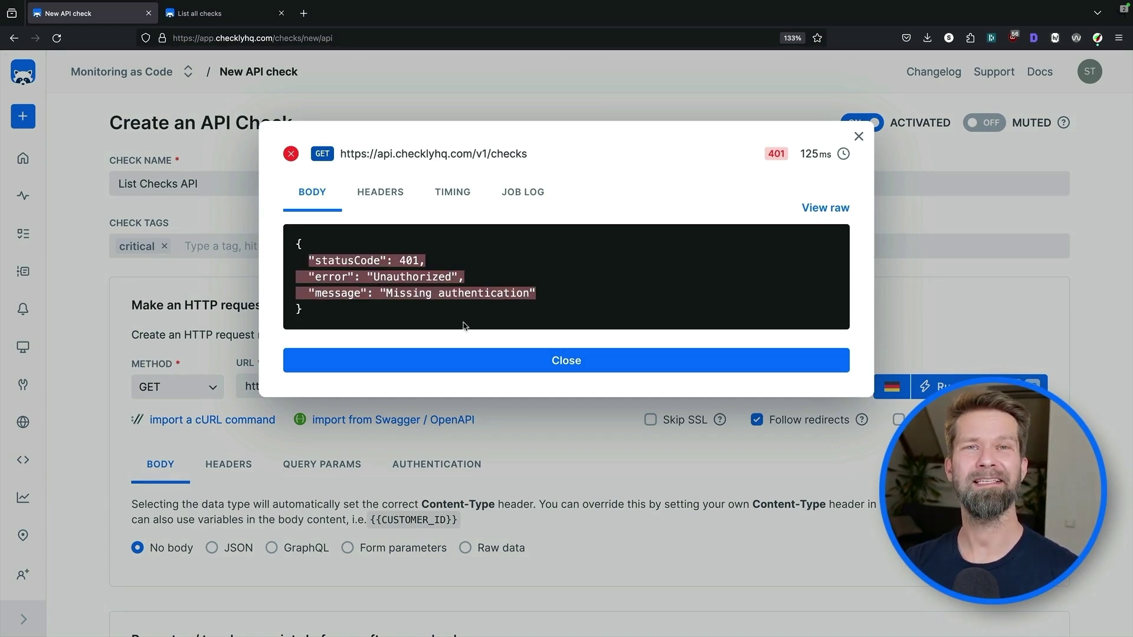
{"action": "left_click", "coordinate": [485, 363]}
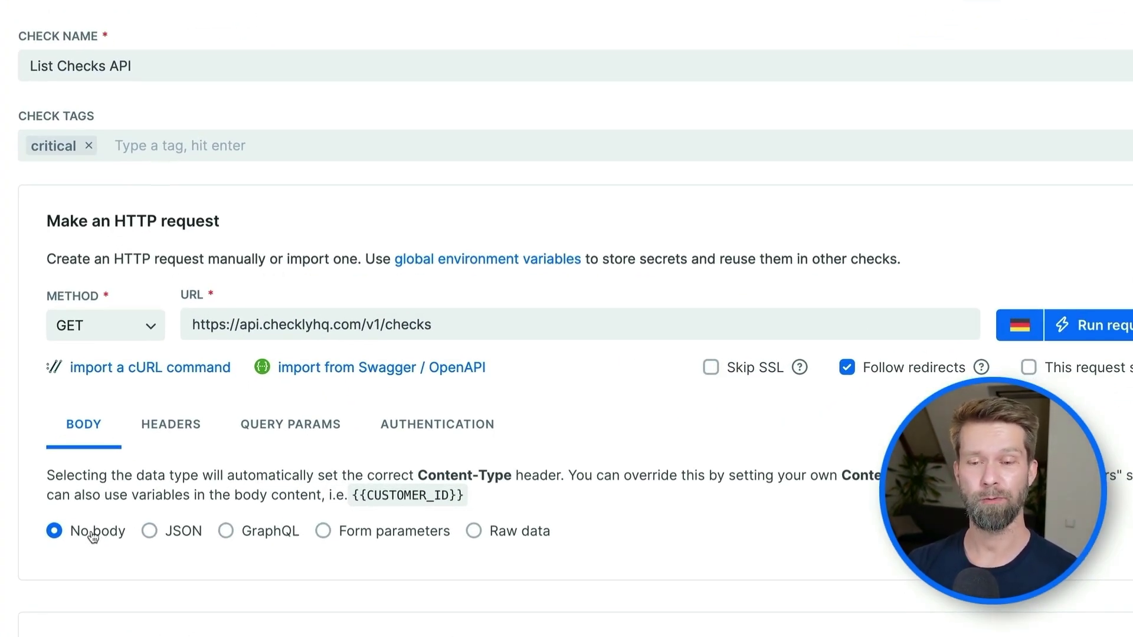
Preview the JSON, GraphQL, form parameters and raw data body types, and return the request to no body.
{"action": "left_click", "coordinate": [195, 537]}
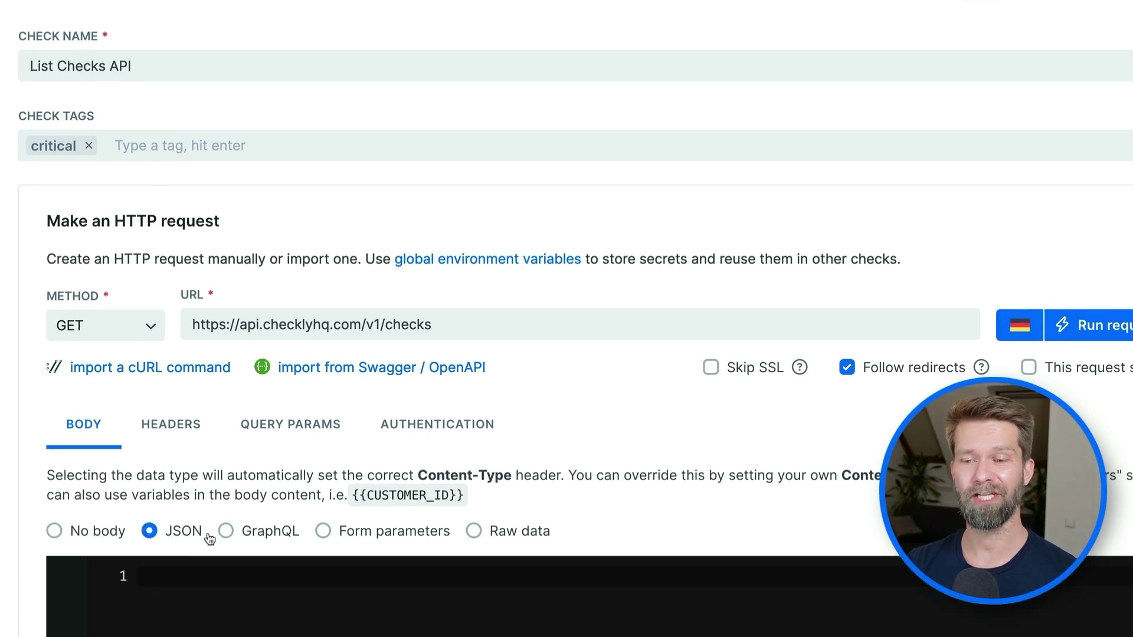
{"action": "left_click", "coordinate": [278, 538]}
{"action": "left_click", "coordinate": [372, 536]}
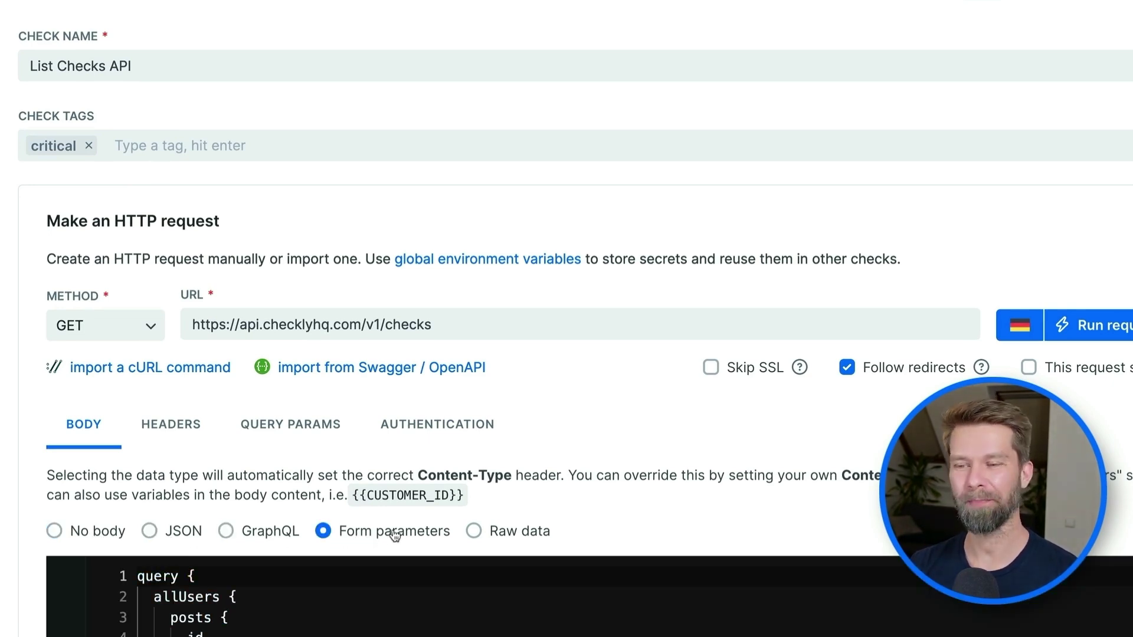
{"action": "left_click", "coordinate": [493, 534]}
{"action": "left_click", "coordinate": [99, 535]}
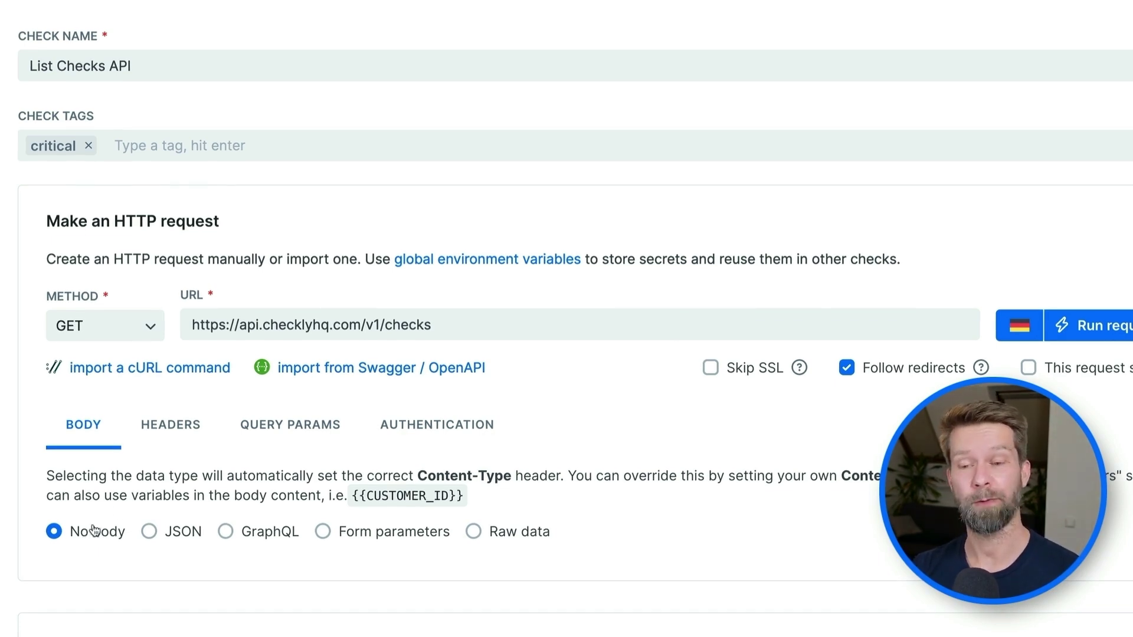
Add an Authorization request header whose value is Bearer followed by the API key.
{"action": "left_click", "coordinate": [174, 427]}
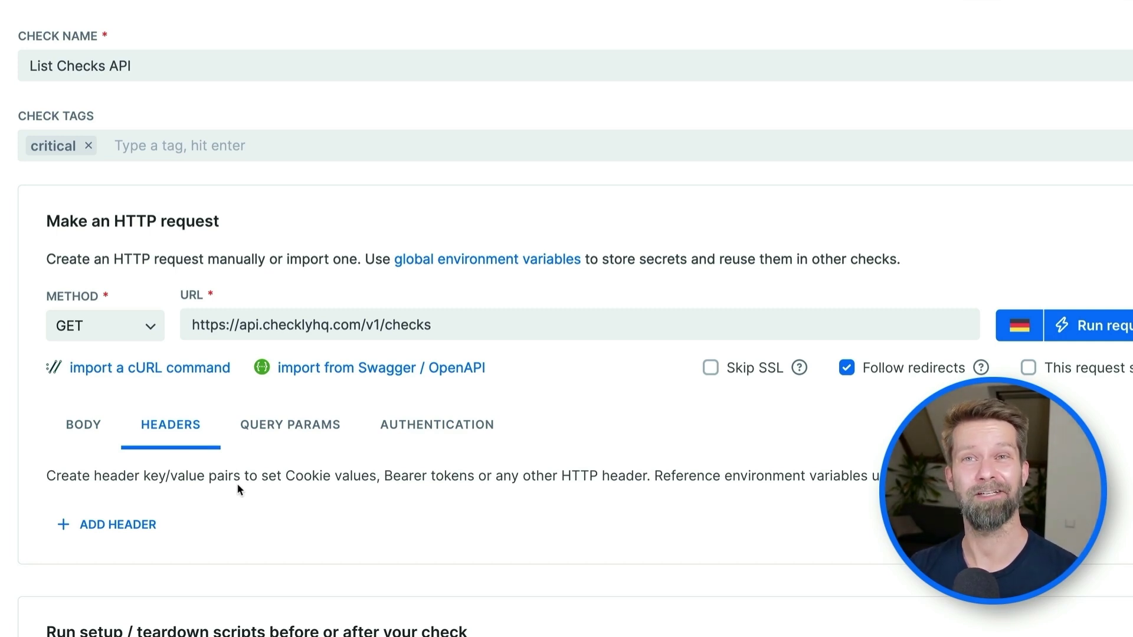
{"action": "left_click", "coordinate": [137, 524]}
{"action": "type", "text": "Auth"}
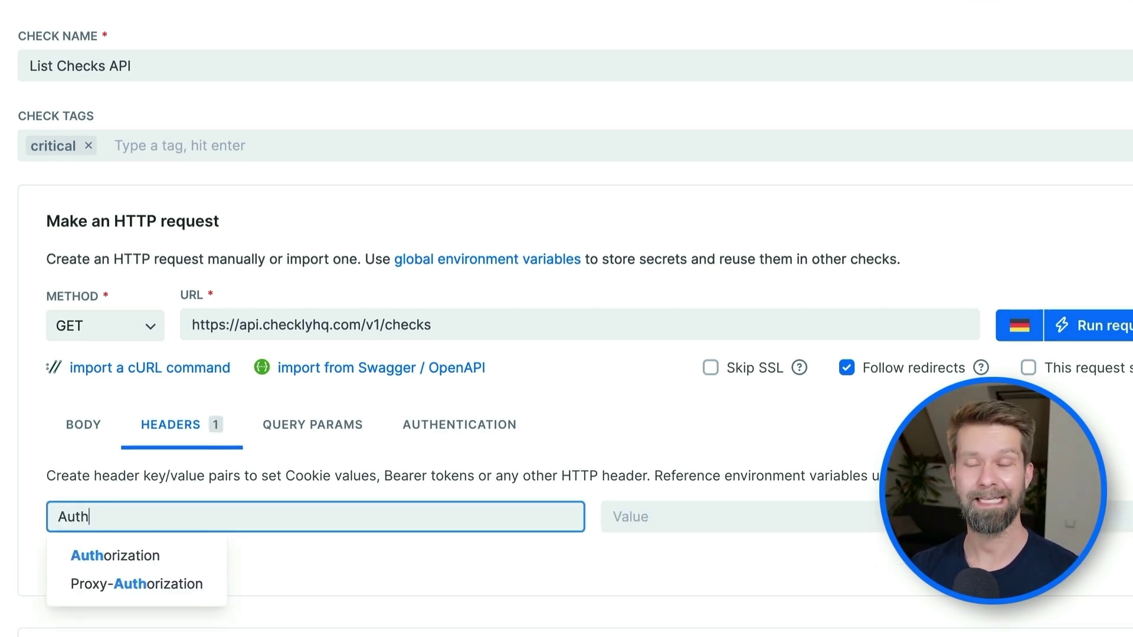
{"action": "key", "text": "Down"}
{"action": "key", "text": "Tab"}
{"action": "type", "text": "Bearer"}
{"action": "key", "text": "ctrl+v"}
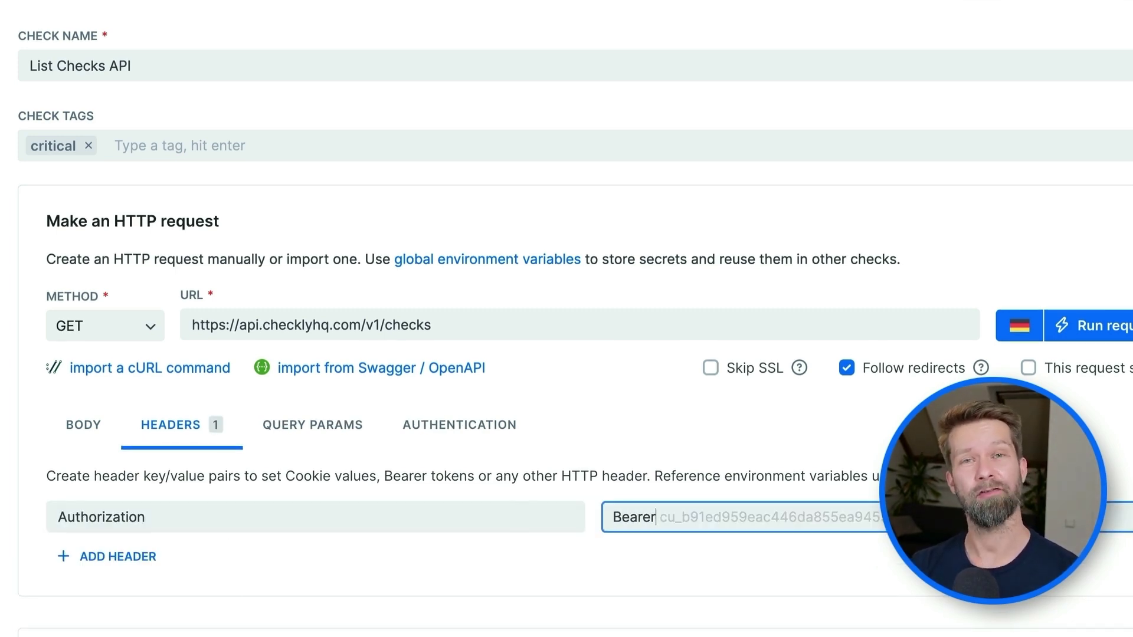
Add a second request header named x-checkly-account with the account ID as its value.
{"action": "left_click", "coordinate": [122, 559]}
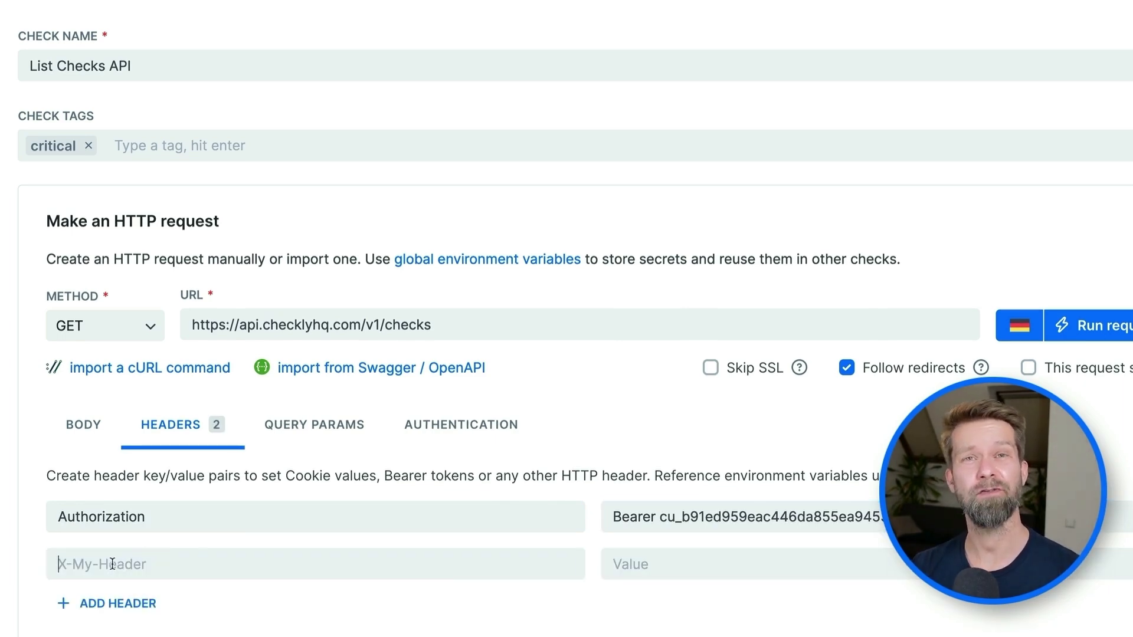
{"action": "left_click", "coordinate": [122, 562]}
{"action": "type", "text": "x-checkly-account"}
{"action": "key", "text": "Tab"}
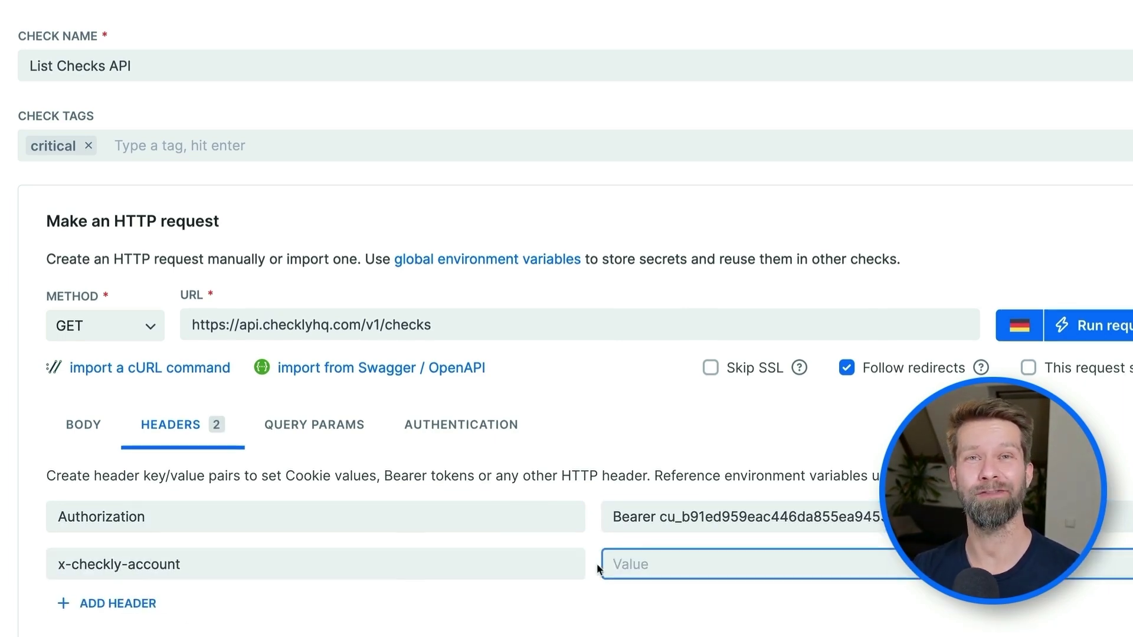
{"action": "type", "text": "b2f06fc6-8e2c-478d-8f55-104fde42bb45"}
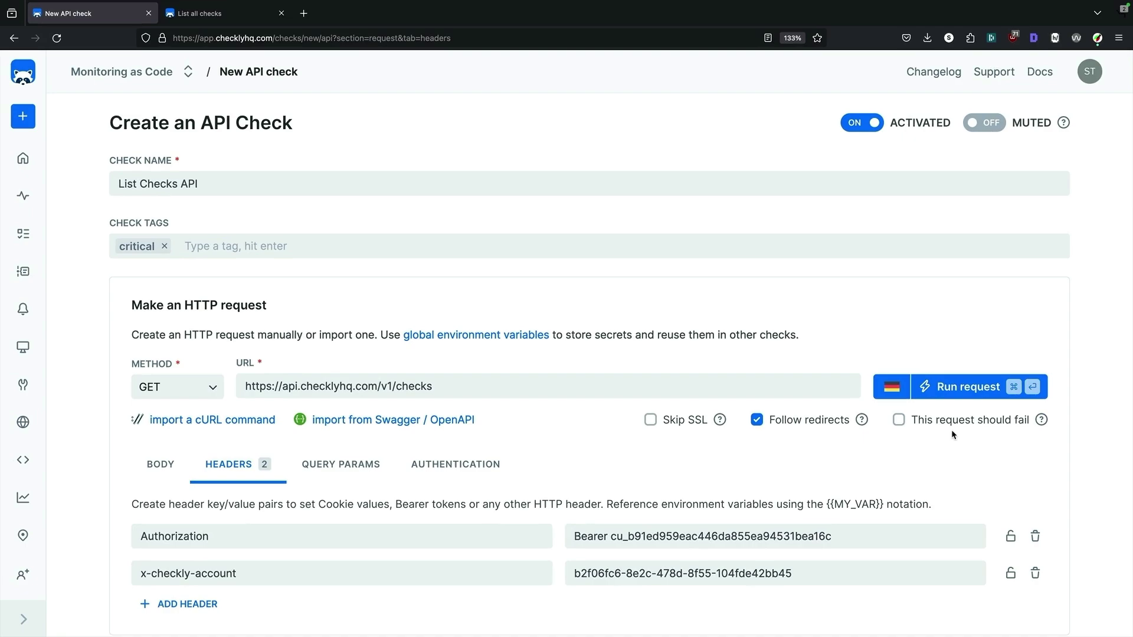
Run the authenticated request, expand and examine the full response body, and close the result.
{"action": "left_click", "coordinate": [967, 387]}
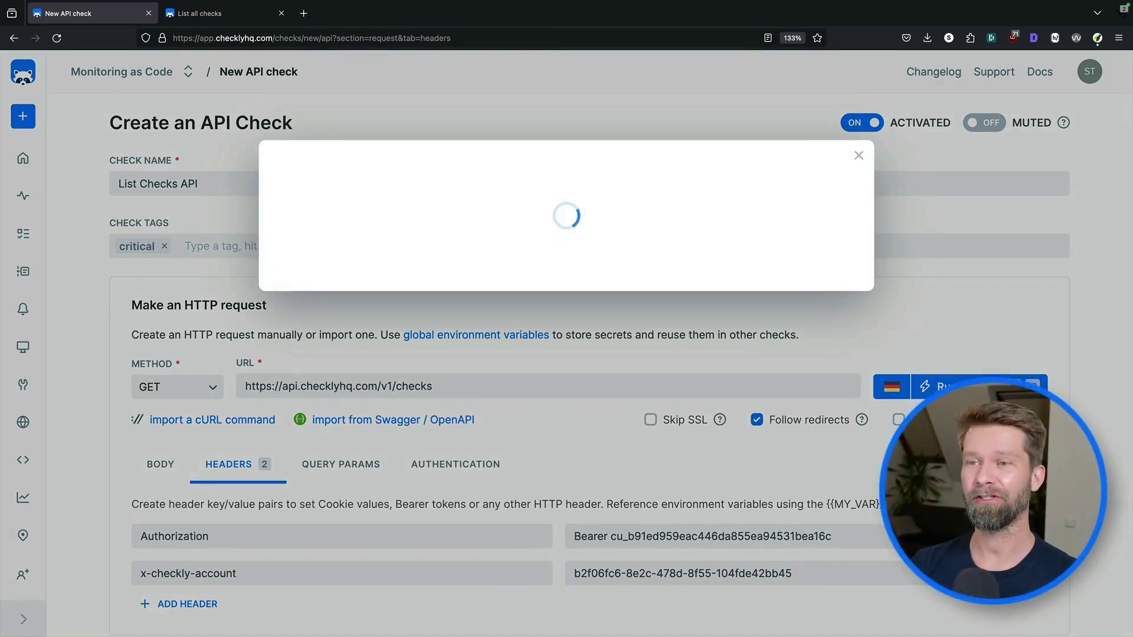
{"action": "left_click", "coordinate": [809, 239]}
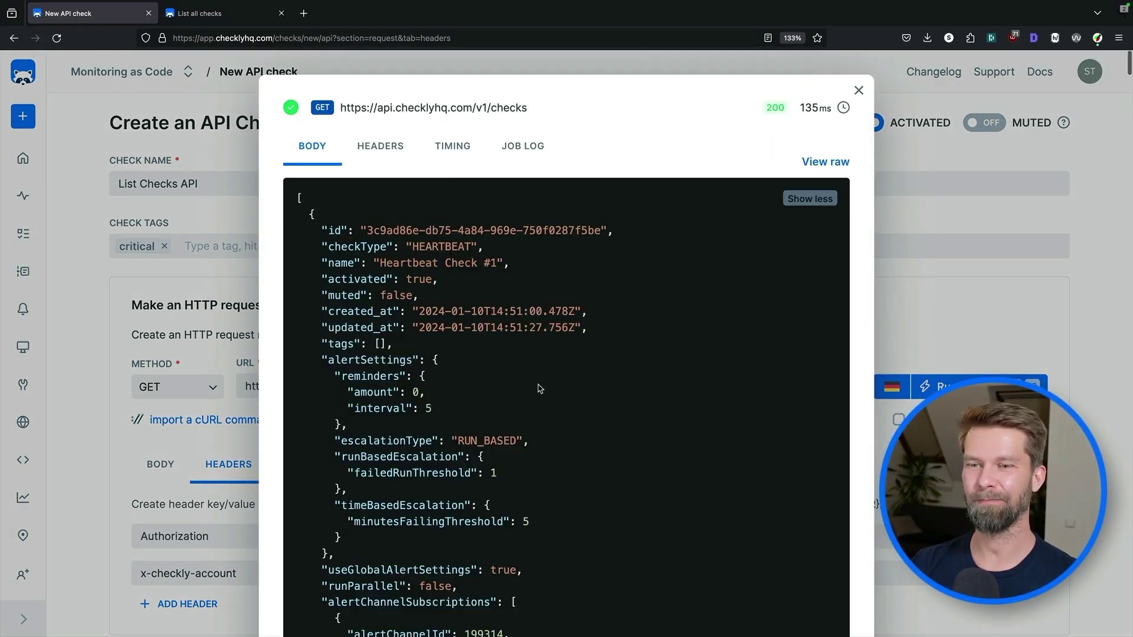
{"action": "scroll", "coordinate": [542, 392], "scroll_direction": "down", "scroll_amount": 15}
{"action": "scroll", "coordinate": [541, 392], "scroll_direction": "down", "scroll_amount": 15}
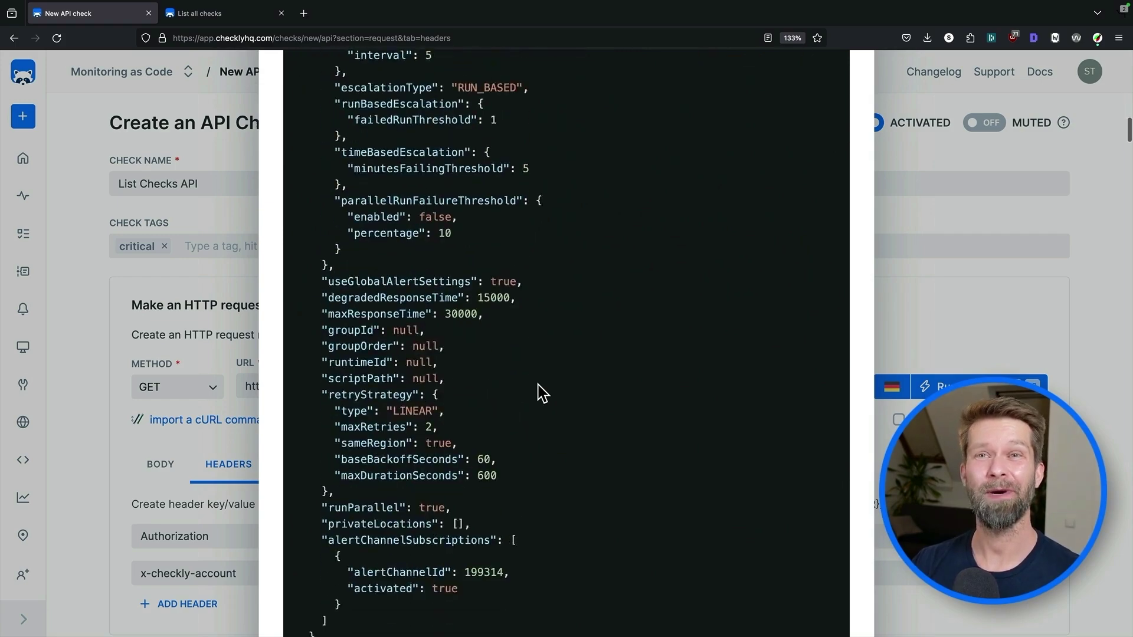
{"action": "scroll", "coordinate": [542, 392], "scroll_direction": "up", "scroll_amount": 20}
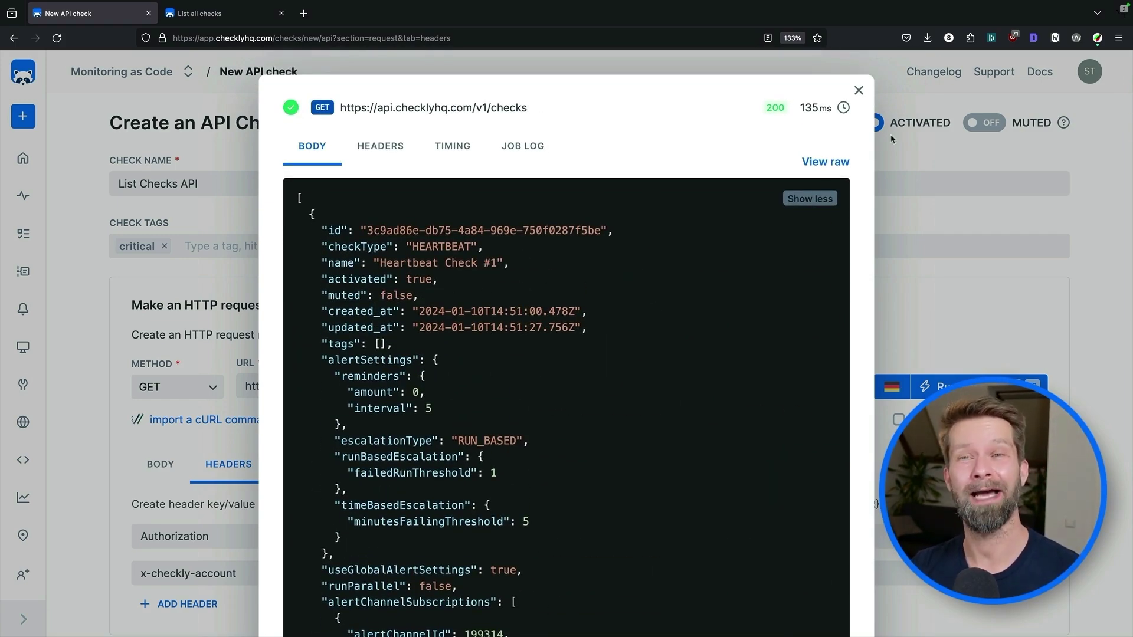
{"action": "key", "text": "Escape"}
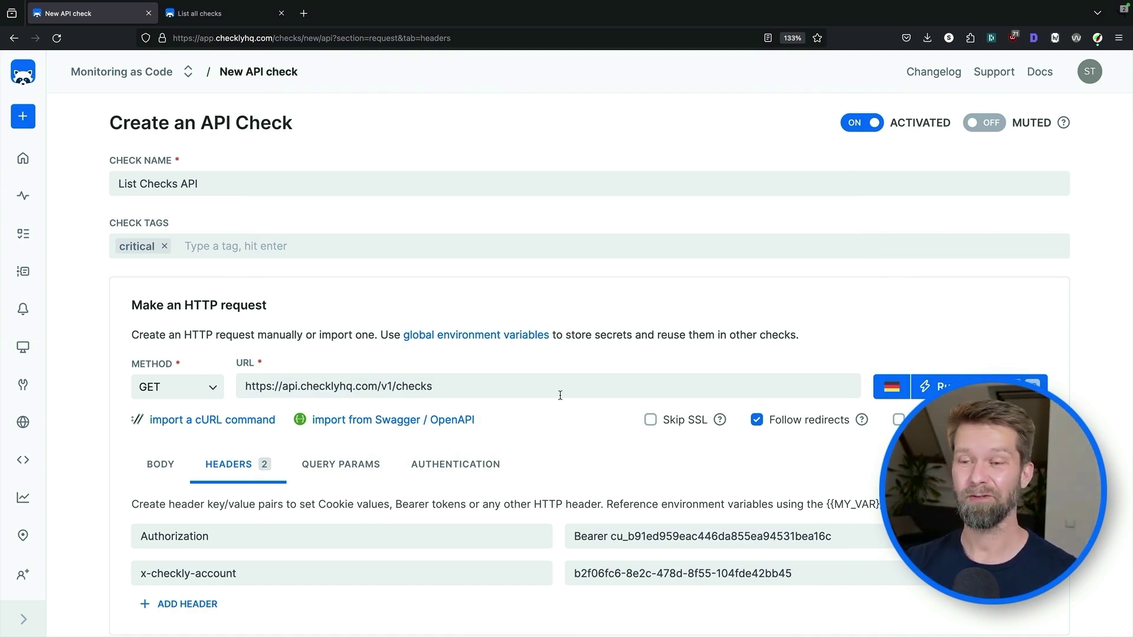
Set the response time limits so responses are marked degraded after 2 sec and failed after 5 sec.
{"action": "scroll", "coordinate": [560, 394], "scroll_direction": "down", "scroll_amount": 6}
{"action": "scroll", "coordinate": [560, 395], "scroll_direction": "down", "scroll_amount": 2}
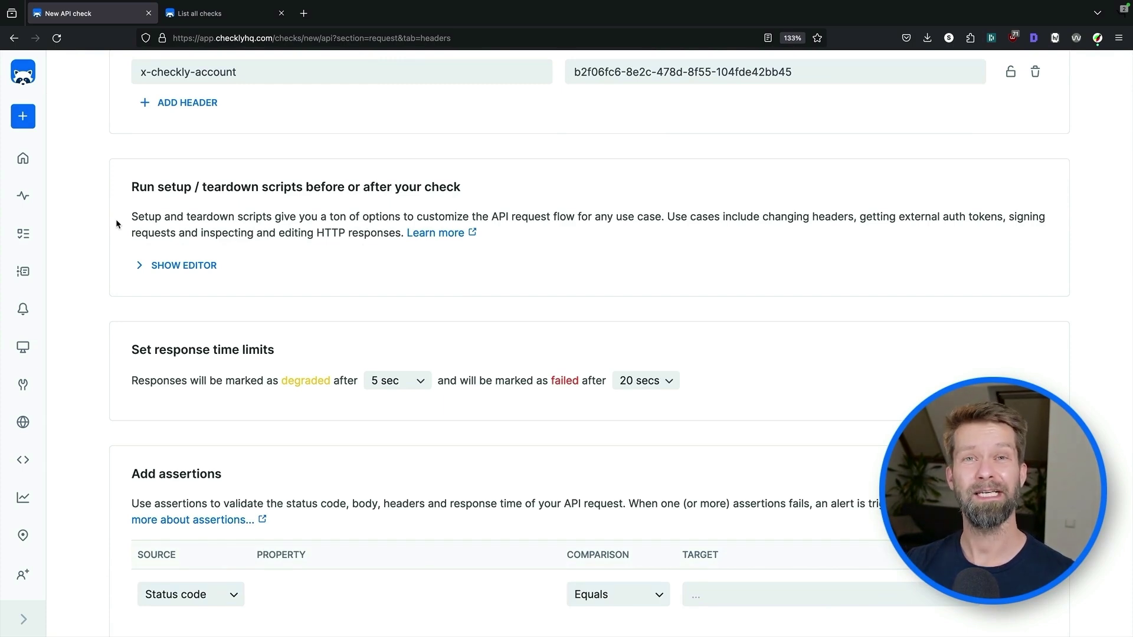
{"action": "left_click_drag", "start_coordinate": [131, 187], "coordinate": [445, 187]}
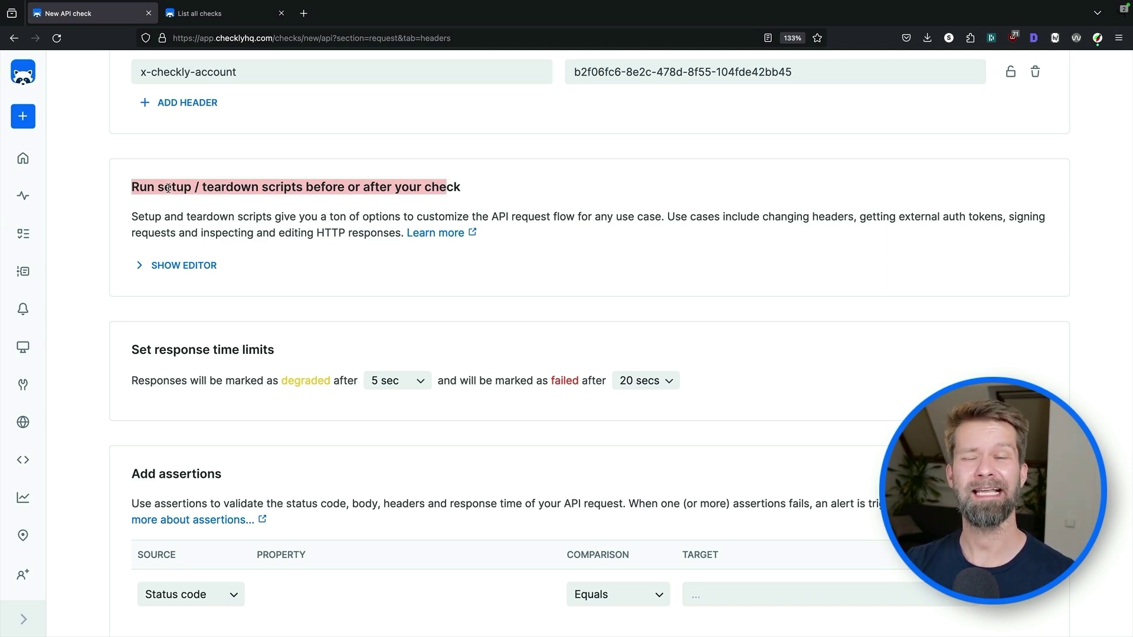
{"action": "left_click", "coordinate": [220, 186]}
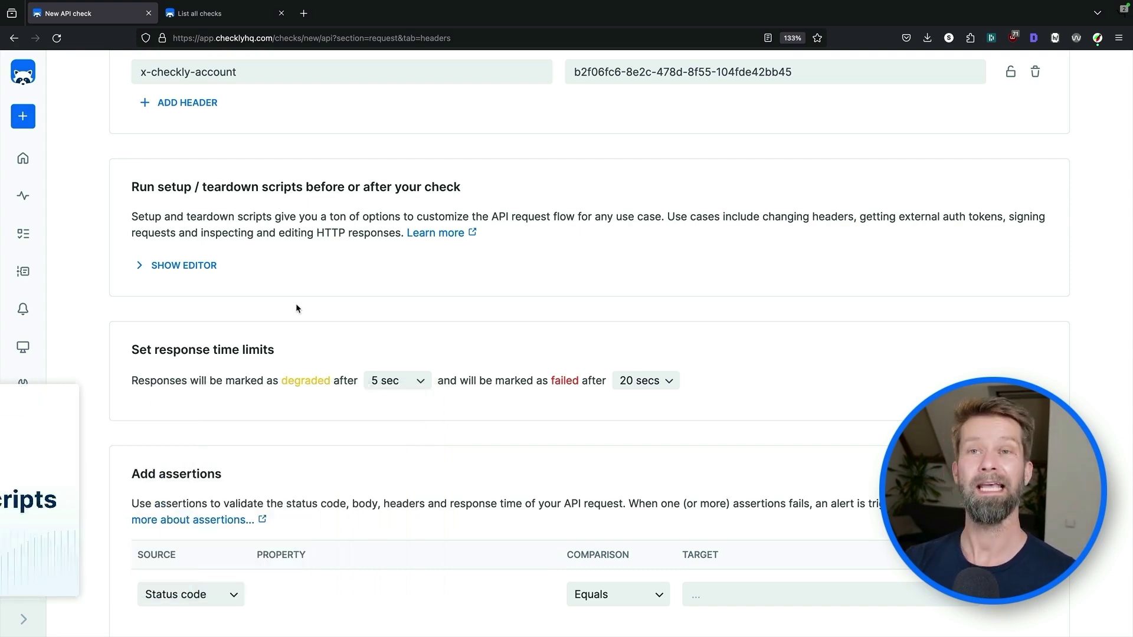
{"action": "scroll", "coordinate": [295, 303], "scroll_direction": "down", "scroll_amount": 3}
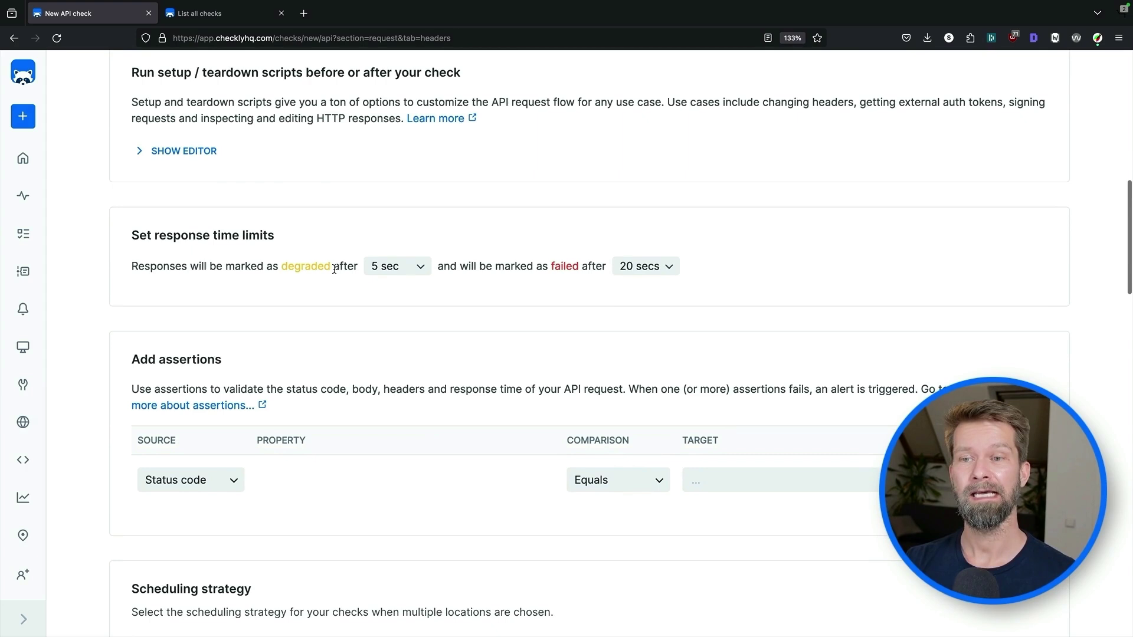
{"action": "left_click", "coordinate": [380, 266]}
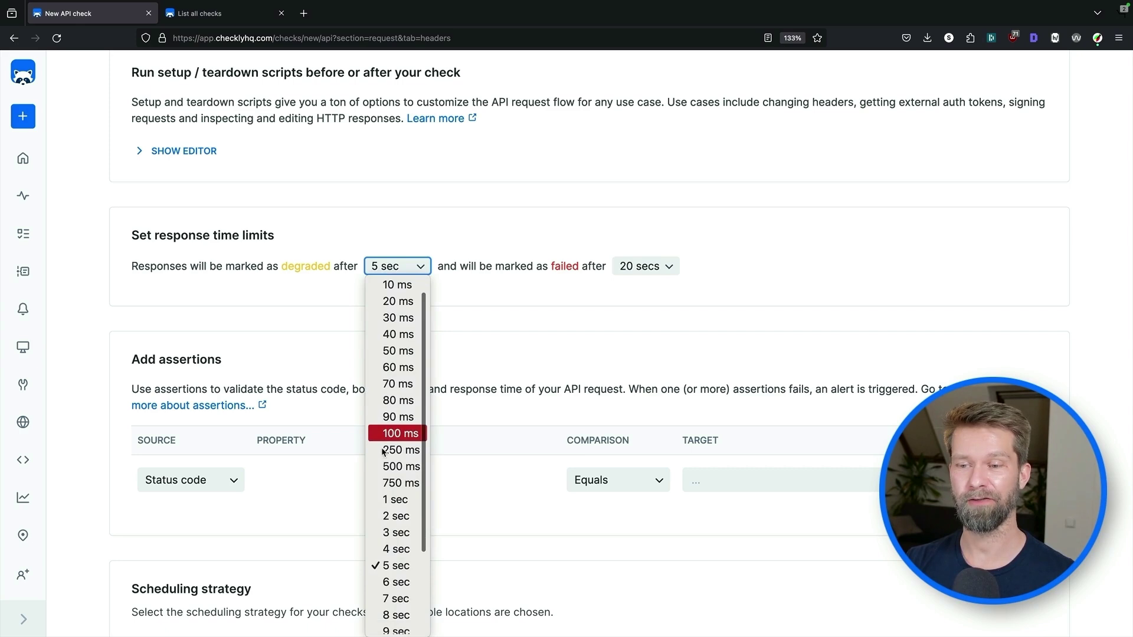
{"action": "left_click", "coordinate": [390, 516]}
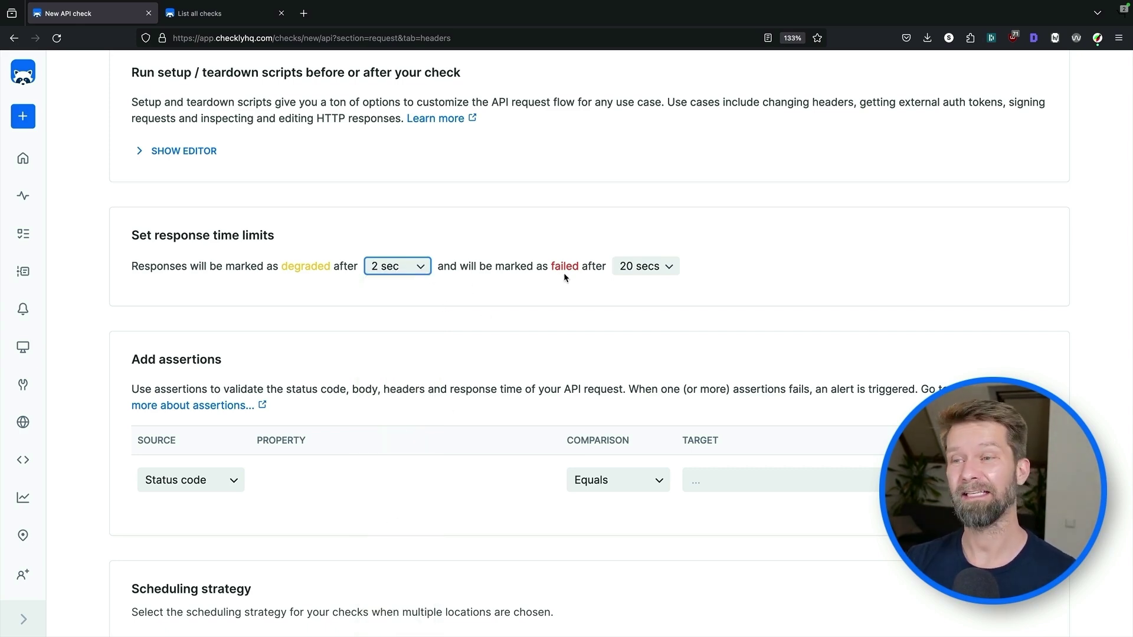
{"action": "left_click", "coordinate": [635, 270]}
{"action": "left_click", "coordinate": [638, 498]}
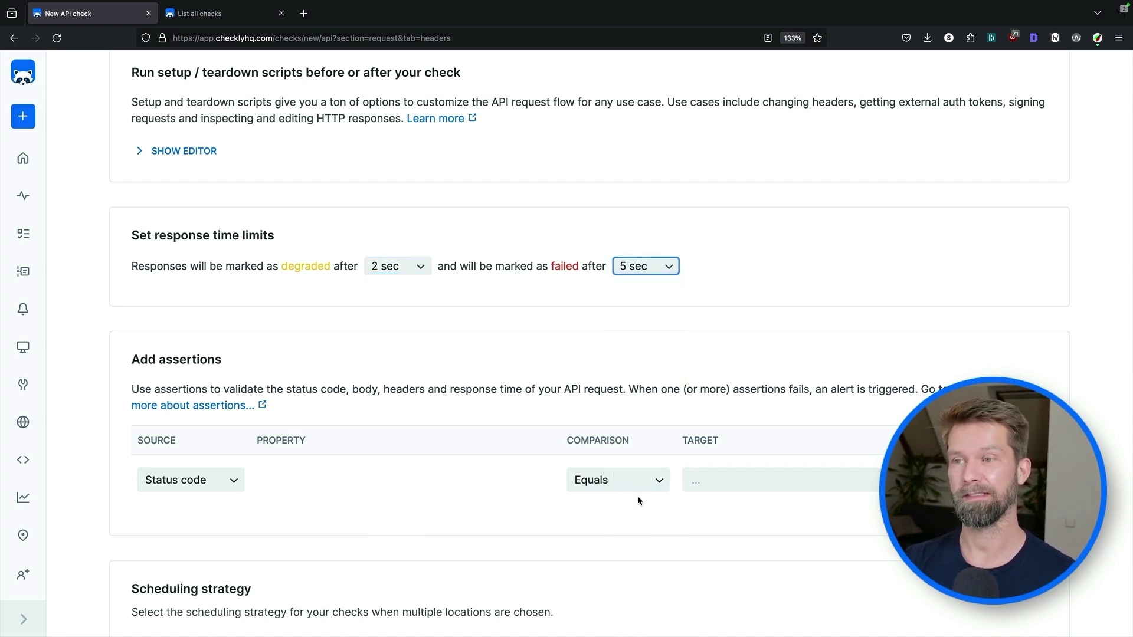
Add an assertion that the response status code equals 200.
{"action": "scroll", "coordinate": [557, 355], "scroll_direction": "down", "scroll_amount": 3}
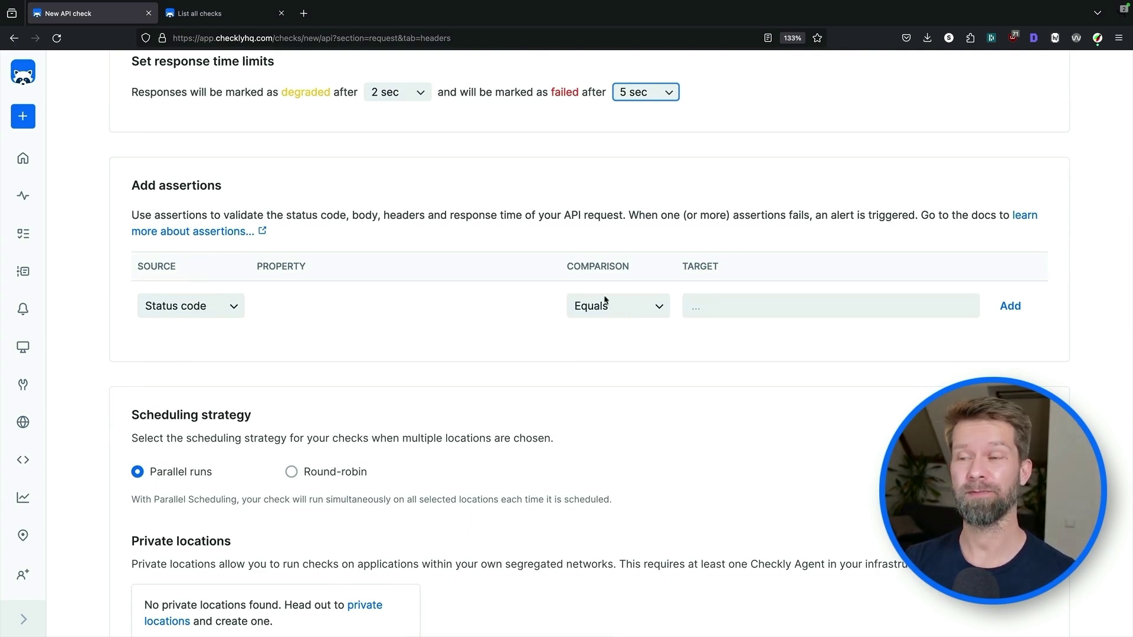
{"action": "left_click", "coordinate": [704, 306]}
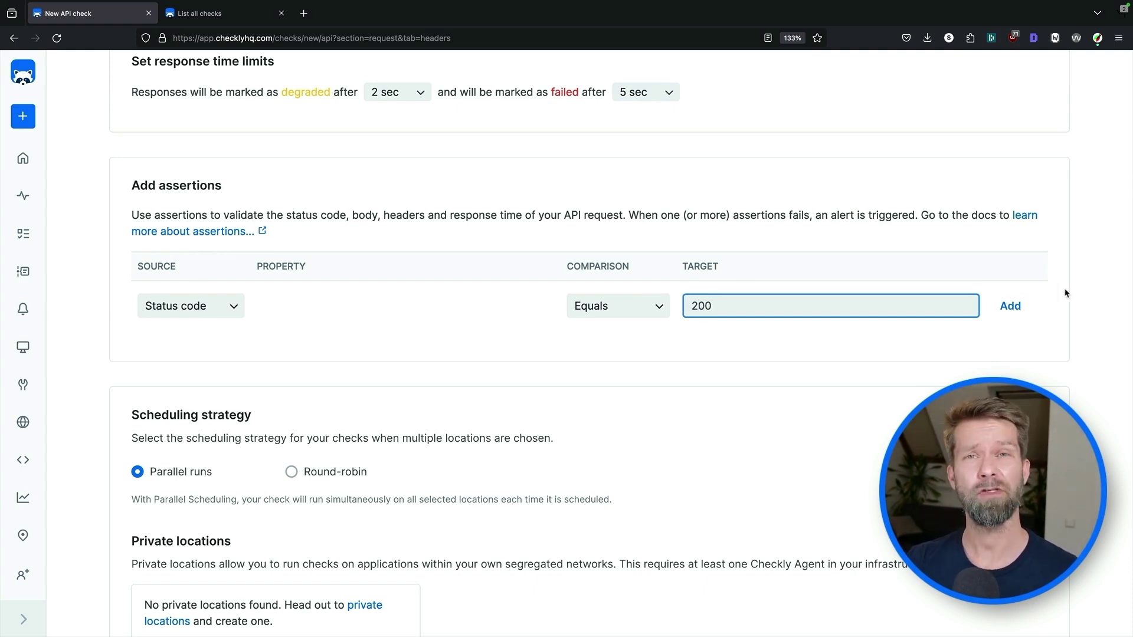
{"action": "left_click", "coordinate": [1010, 306]}
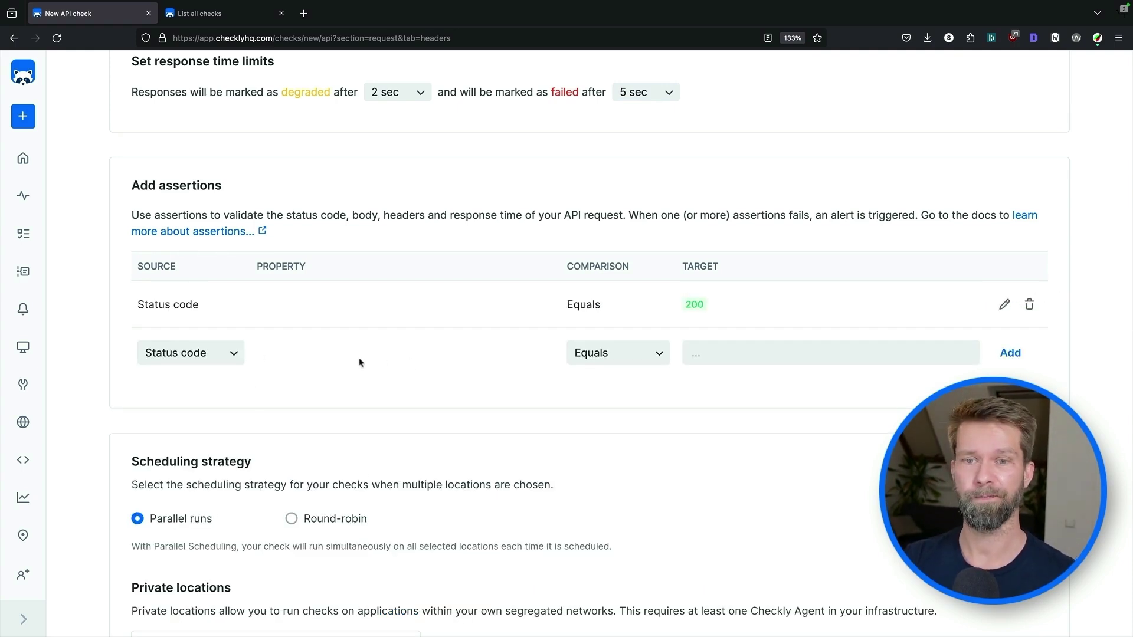
Define a second assertion on the JSON body requiring that the property $[0].id is not null.
{"action": "left_click", "coordinate": [231, 354]}
{"action": "left_click", "coordinate": [215, 366]}
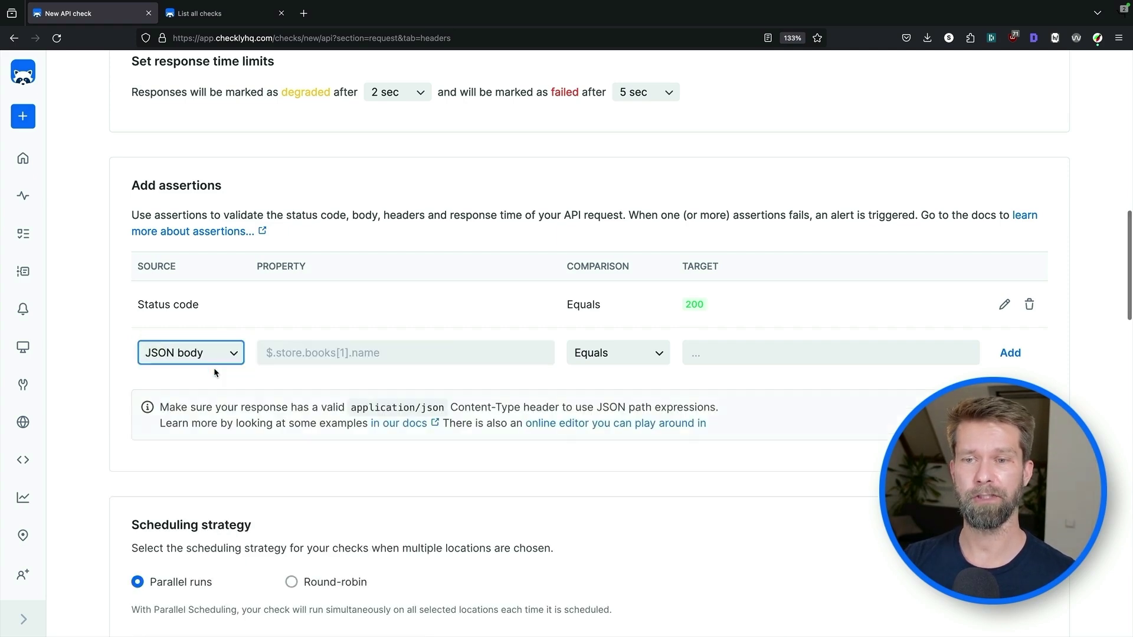
{"action": "left_click", "coordinate": [275, 357]}
{"action": "type", "text": "$"}
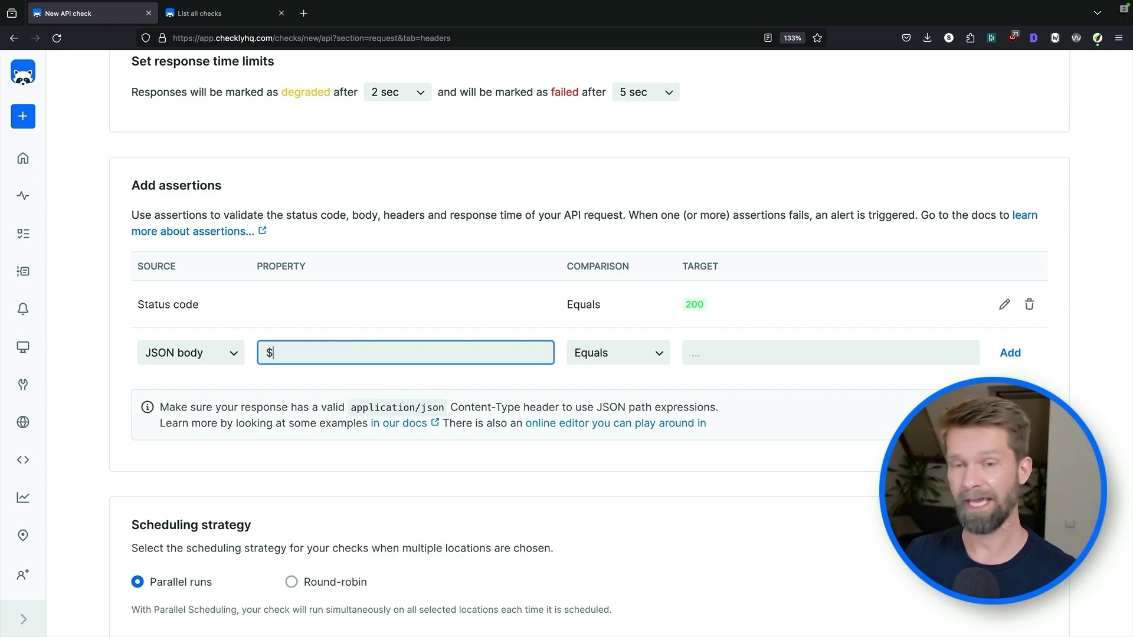
{"action": "type", "text": "[0]"}
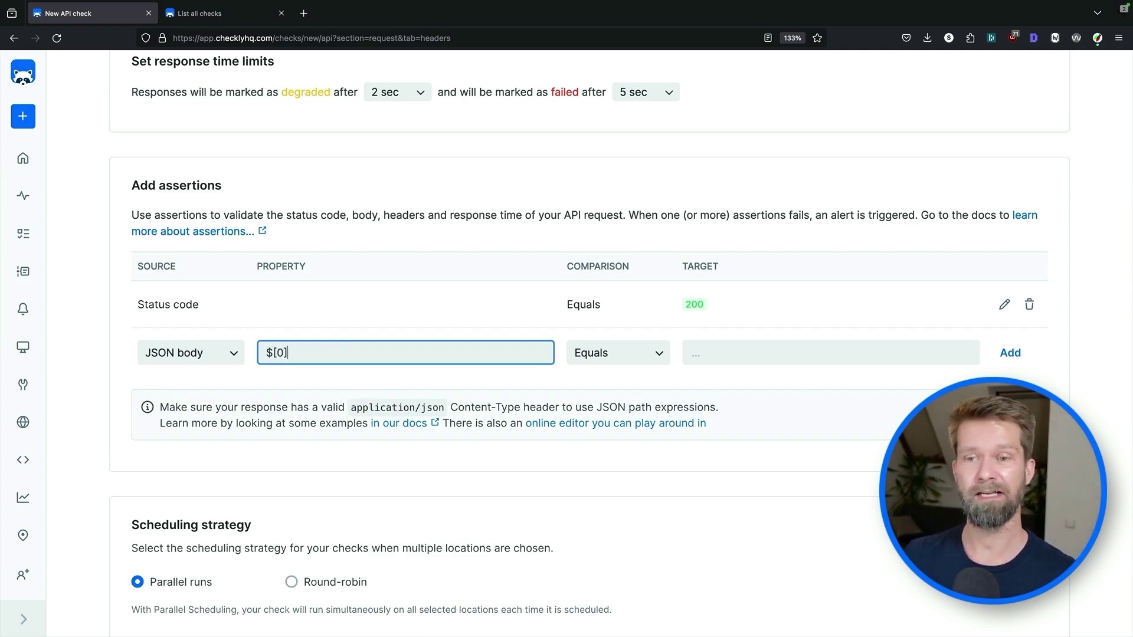
{"action": "type", "text": ".id"}
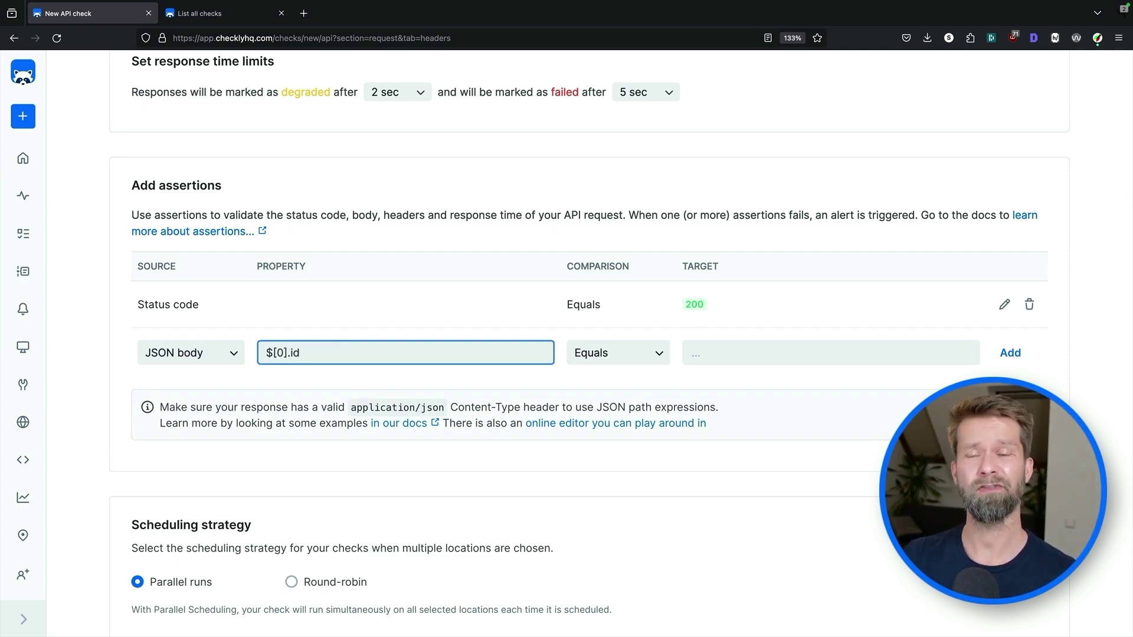
{"action": "left_click", "coordinate": [598, 356]}
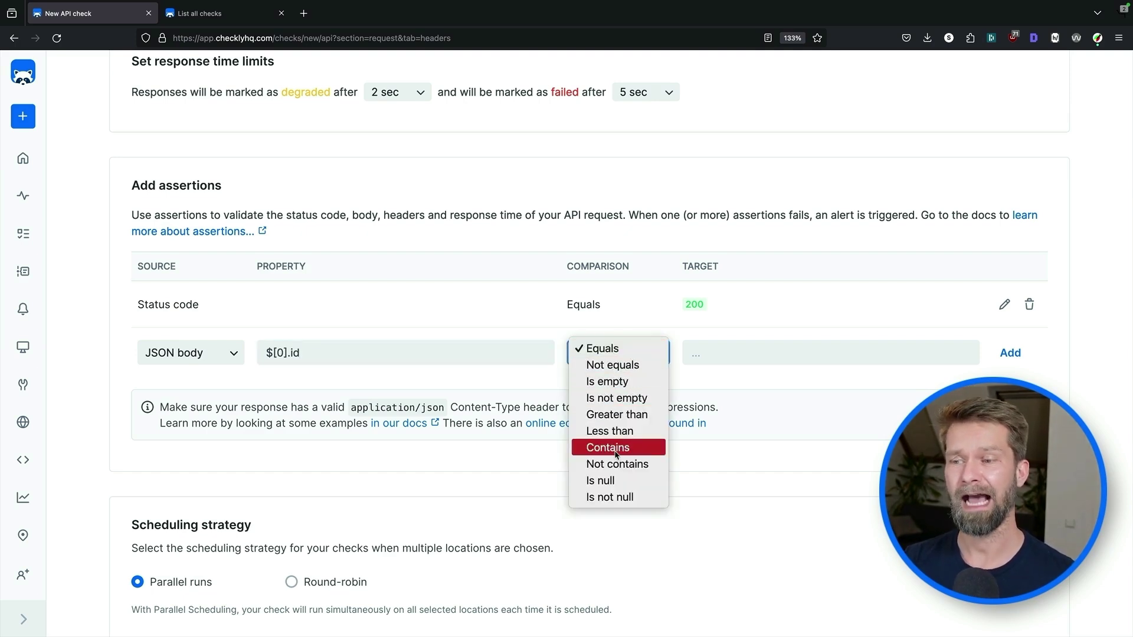
{"action": "left_click", "coordinate": [617, 496]}
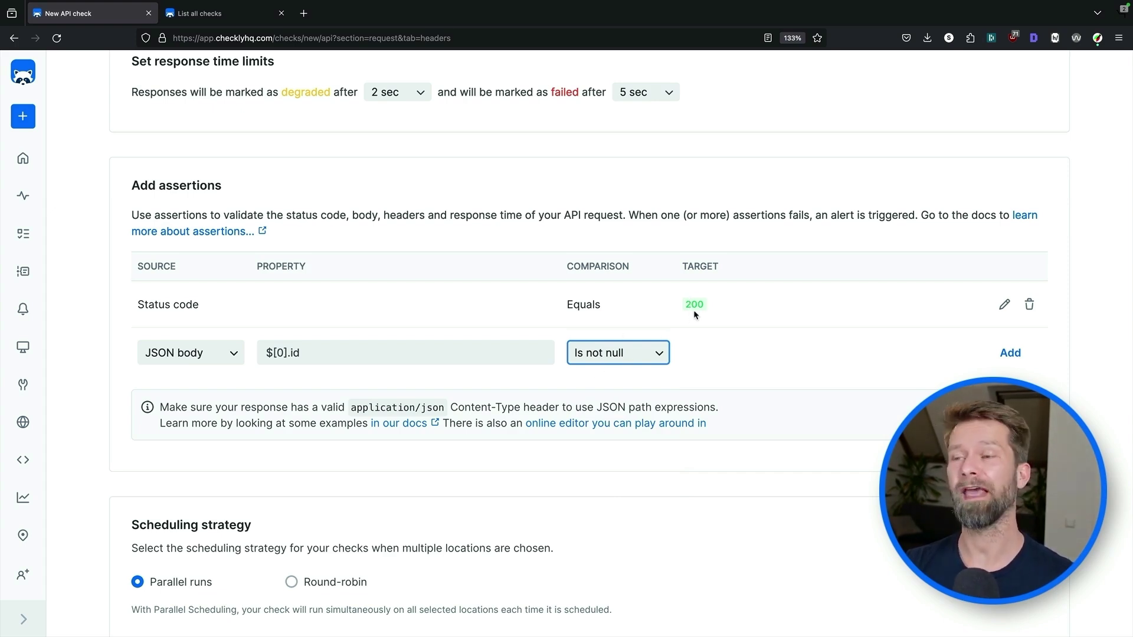
Preview the Round-robin scheduling strategy and return the check to Parallel runs.
{"action": "scroll", "coordinate": [481, 394], "scroll_direction": "down", "scroll_amount": 5}
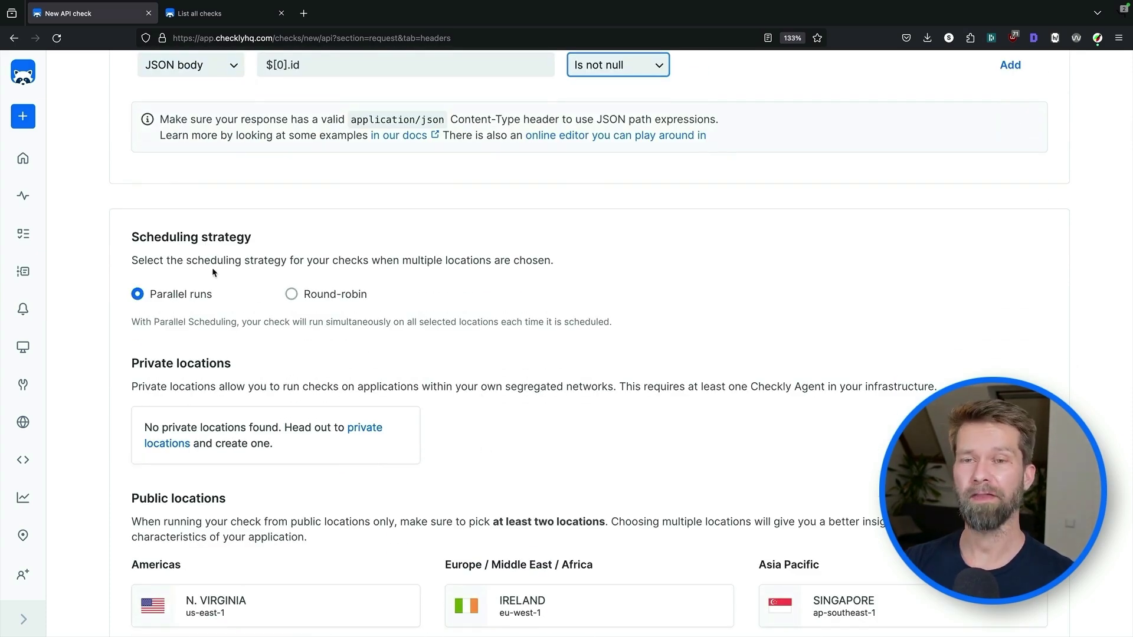
{"action": "triple_click", "coordinate": [191, 237]}
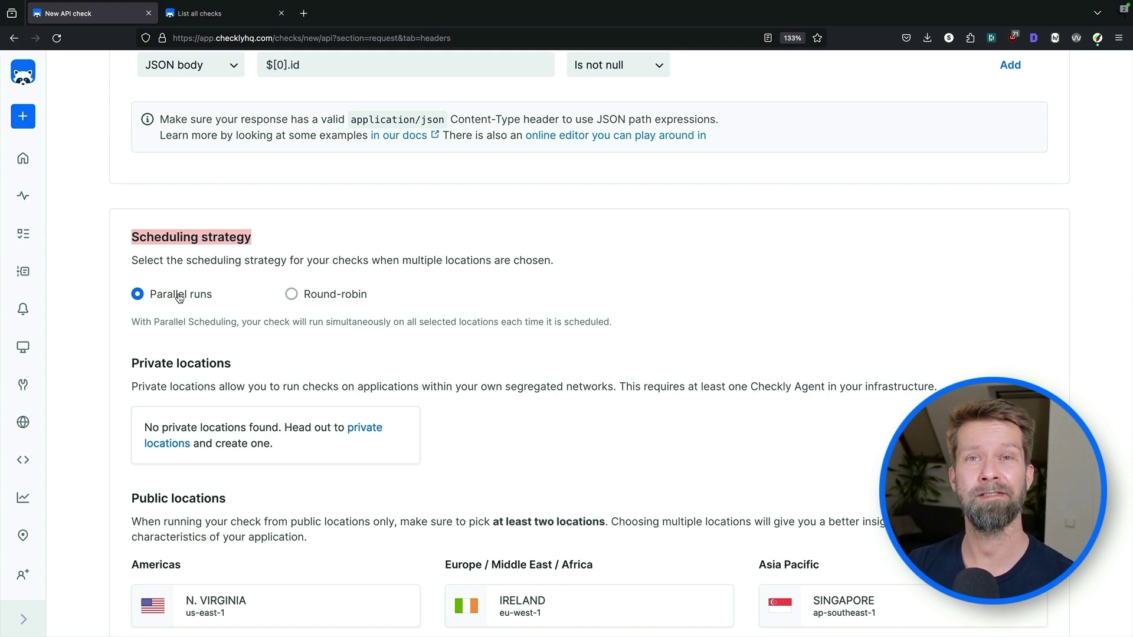
{"action": "left_click", "coordinate": [319, 297]}
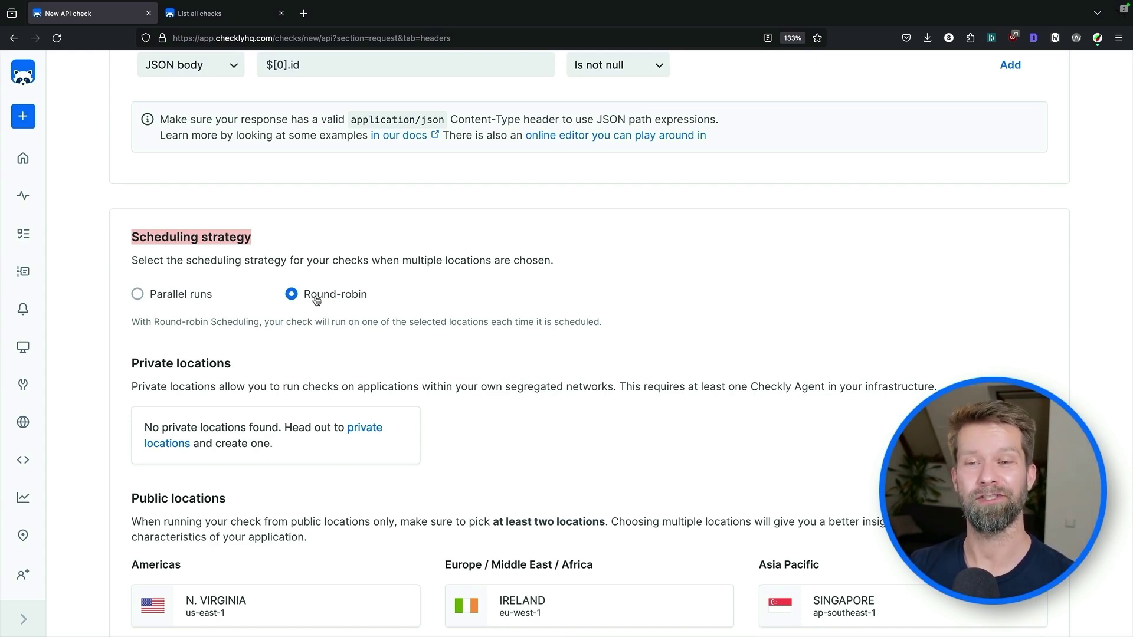
{"action": "left_click", "coordinate": [198, 296]}
Add N. California, Hong Kong and Mumbai to the check's public locations.
{"action": "scroll", "coordinate": [199, 297], "scroll_direction": "down", "scroll_amount": 2}
{"action": "scroll", "coordinate": [198, 297], "scroll_direction": "down", "scroll_amount": 4}
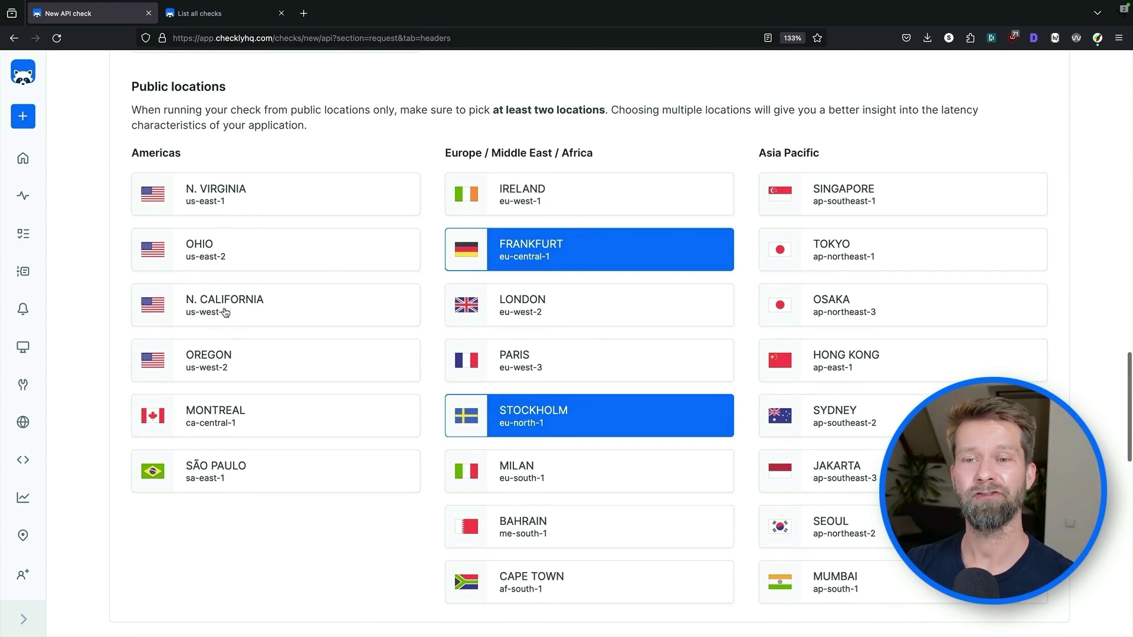
{"action": "left_click", "coordinate": [226, 312]}
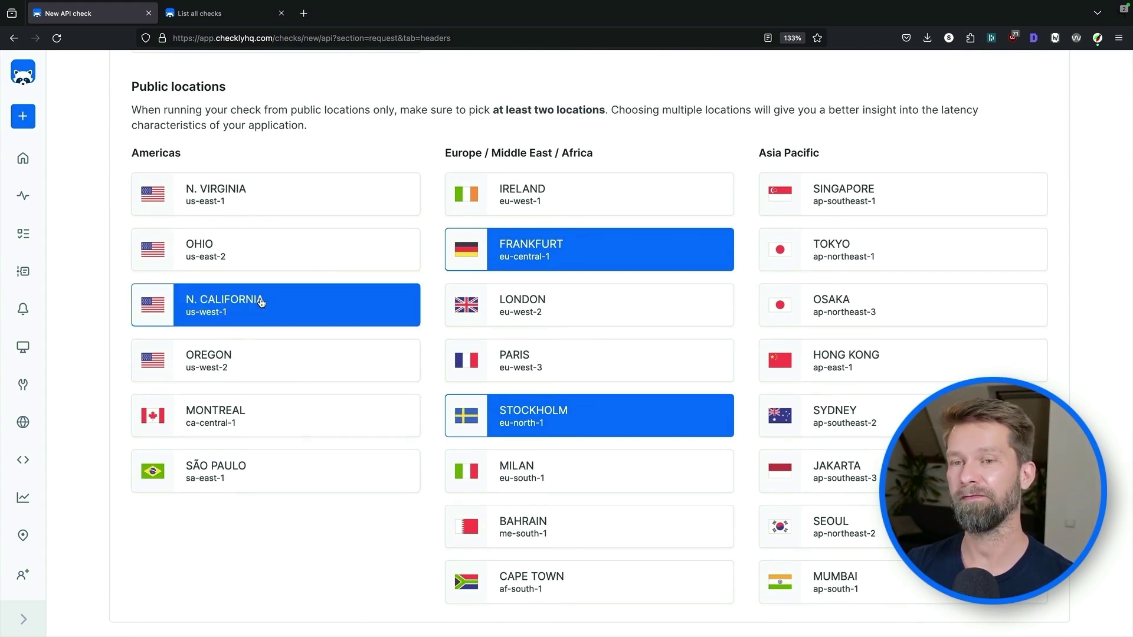
{"action": "left_click", "coordinate": [842, 365]}
{"action": "left_click", "coordinate": [854, 588]}
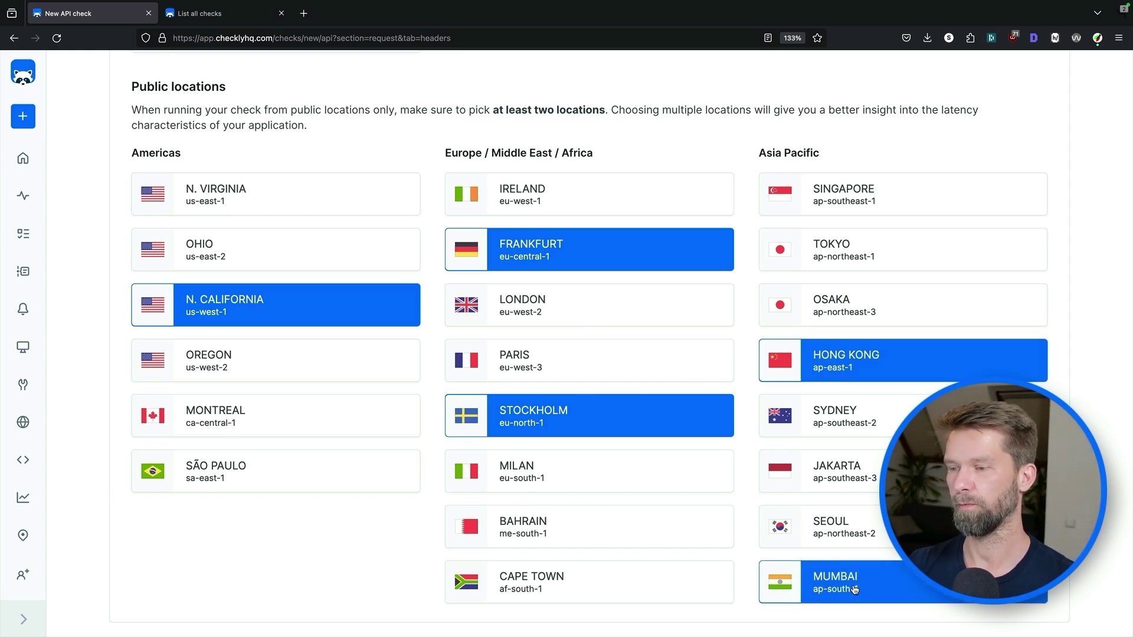
Set the check schedule to run every 1 min.
{"action": "scroll", "coordinate": [276, 564], "scroll_direction": "down", "scroll_amount": 5}
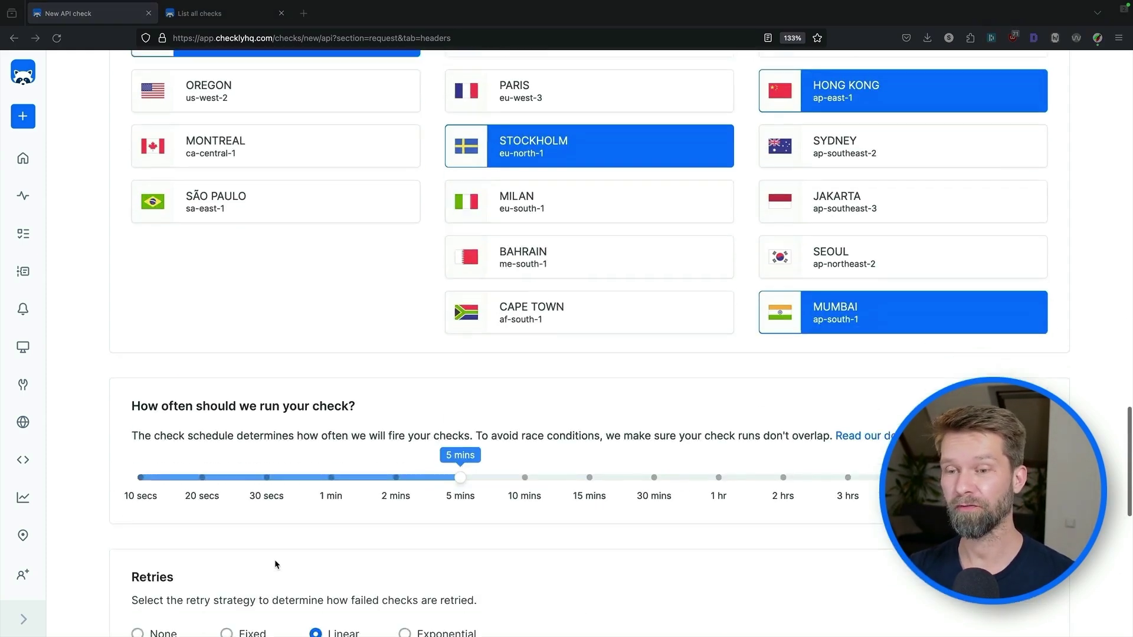
{"action": "scroll", "coordinate": [275, 559], "scroll_direction": "down", "scroll_amount": 1}
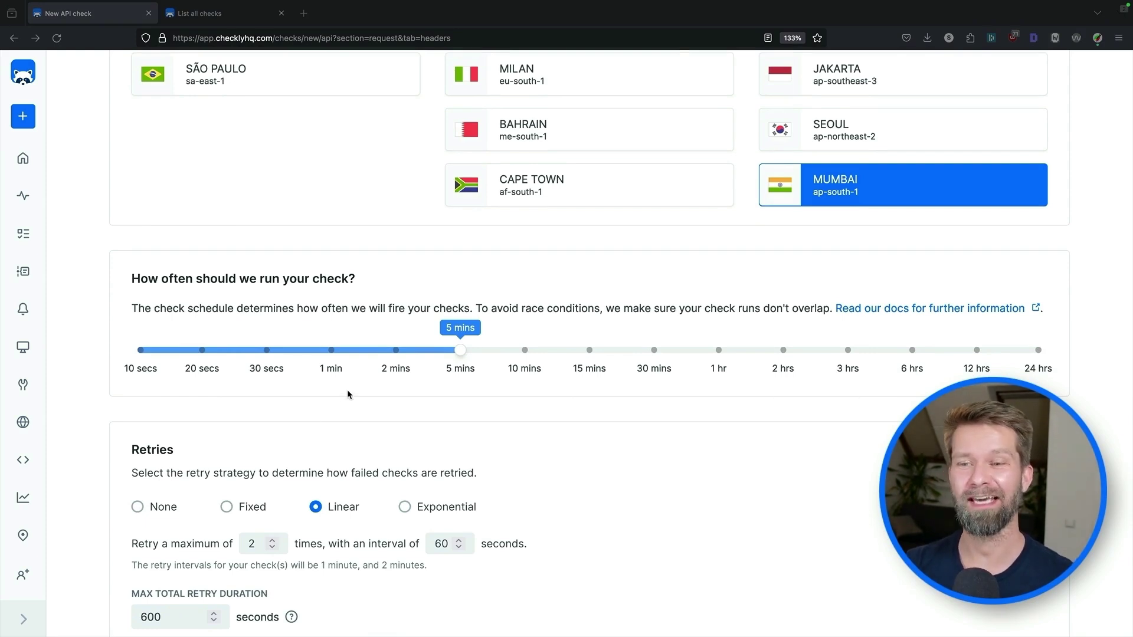
{"action": "left_click", "coordinate": [333, 350]}
Review the retry, alert settings and alert channels unchanged, run the check with its assertions, and save it.
{"action": "scroll", "coordinate": [364, 419], "scroll_direction": "down", "scroll_amount": 3}
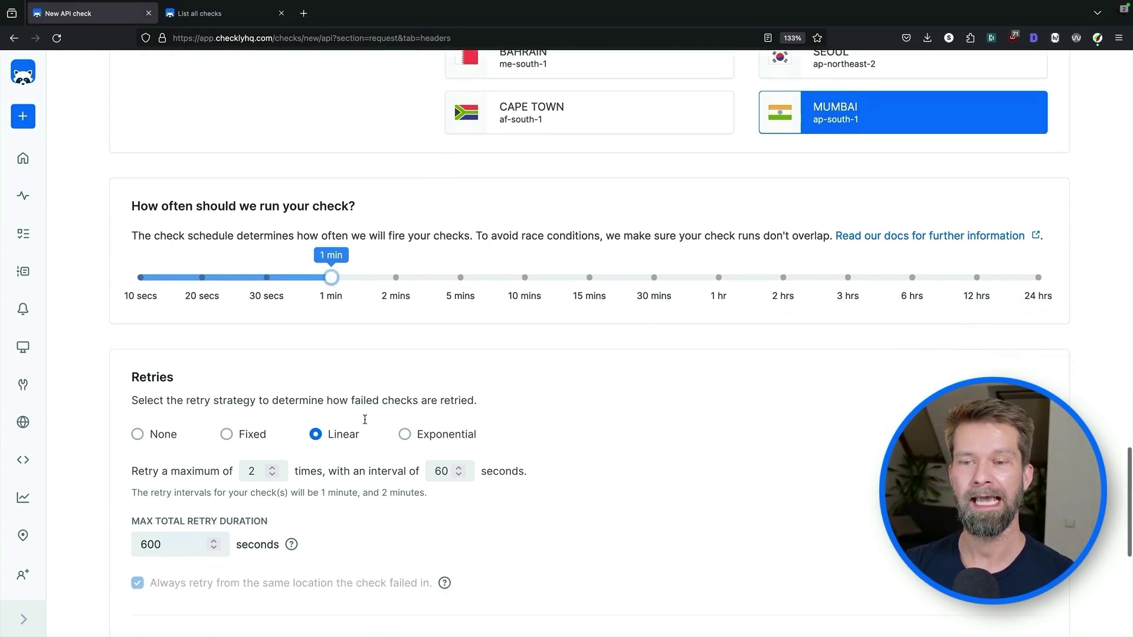
{"action": "scroll", "coordinate": [365, 420], "scroll_direction": "down", "scroll_amount": 3}
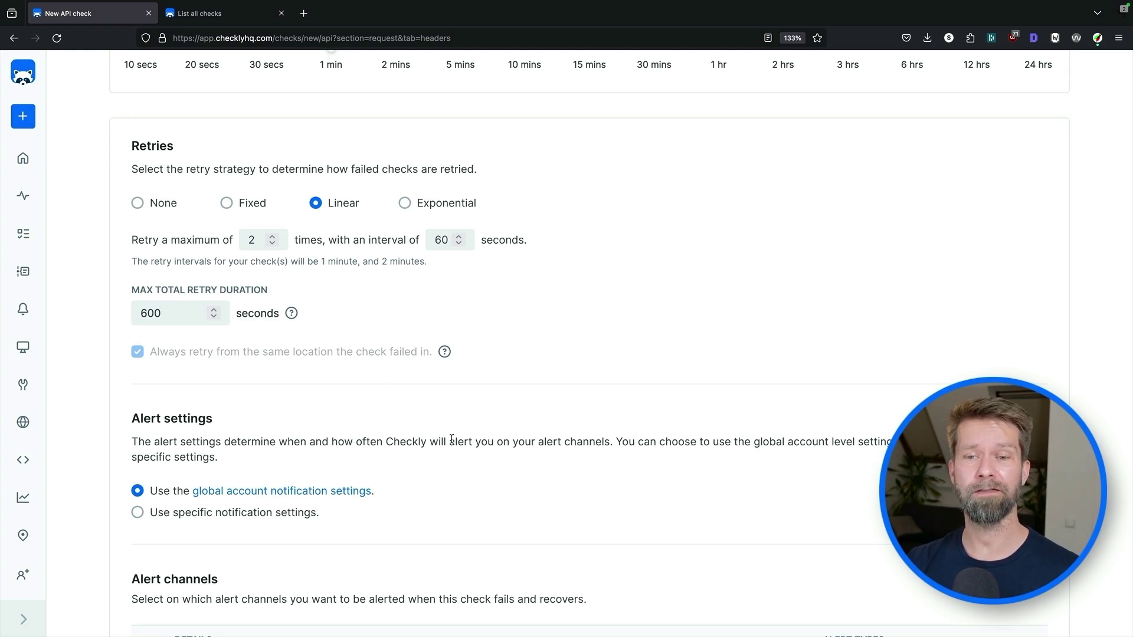
{"action": "scroll", "coordinate": [425, 413], "scroll_direction": "down", "scroll_amount": 3}
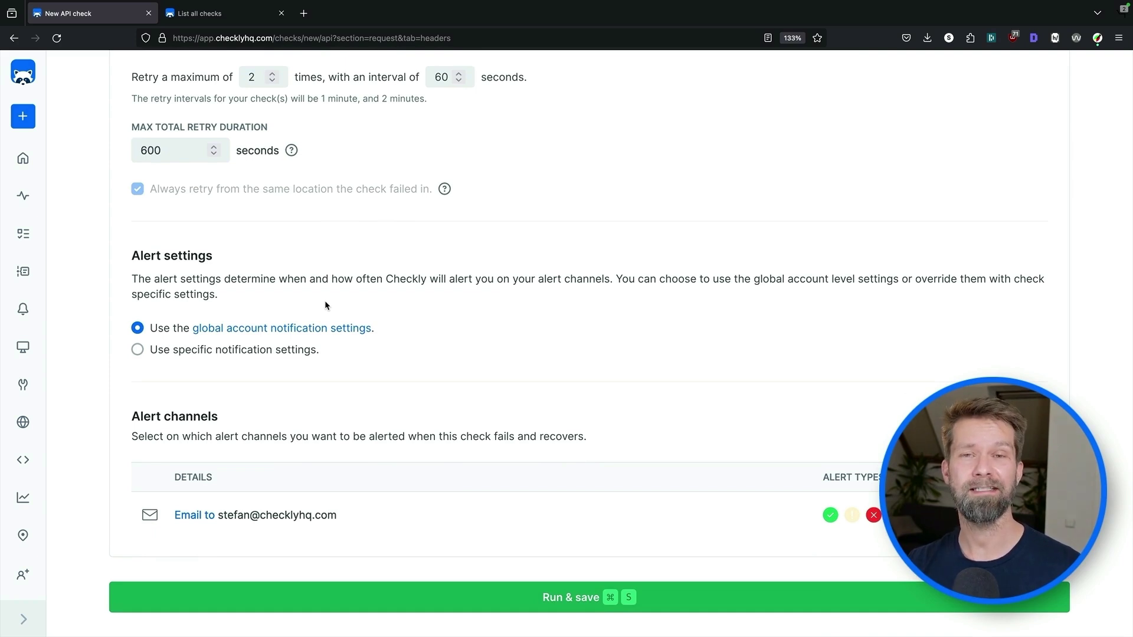
{"action": "left_click", "coordinate": [527, 602]}
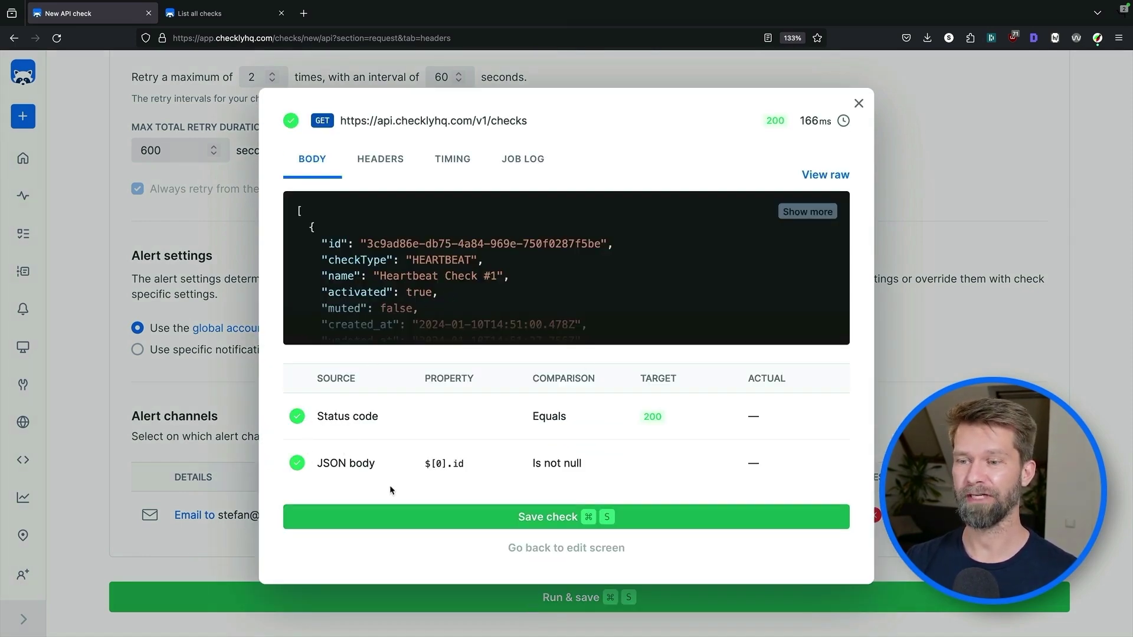
{"action": "left_click", "coordinate": [551, 518]}
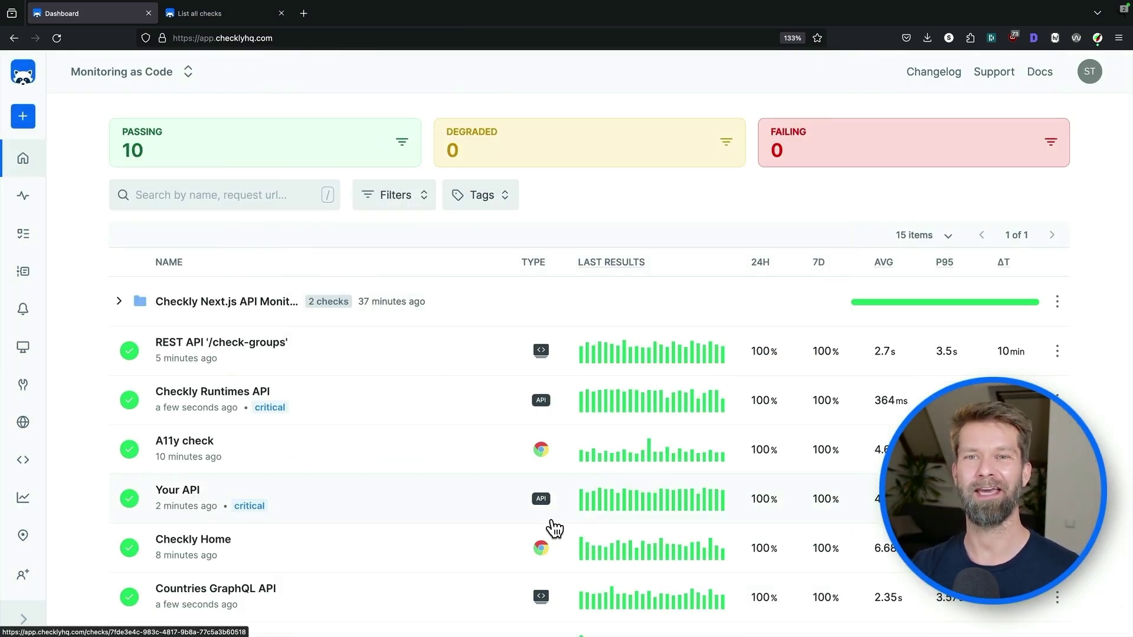
Open the List Checks API check from the dashboard and examine its monitoring chart and run results per location.
{"action": "scroll", "coordinate": [503, 498], "scroll_direction": "down", "scroll_amount": 3}
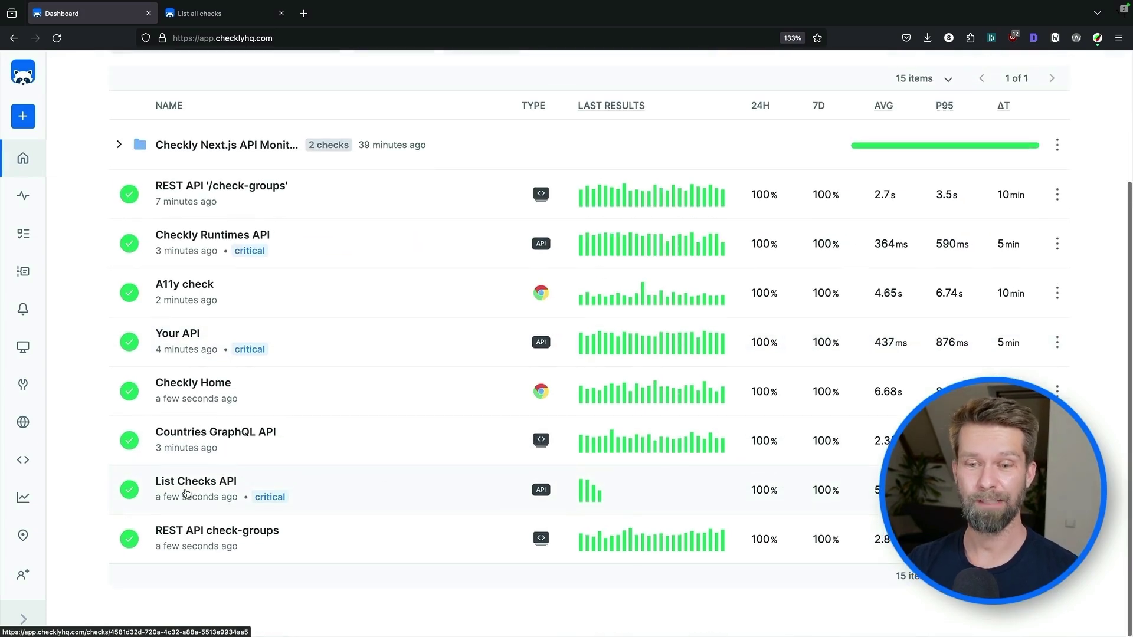
{"action": "left_click", "coordinate": [193, 486]}
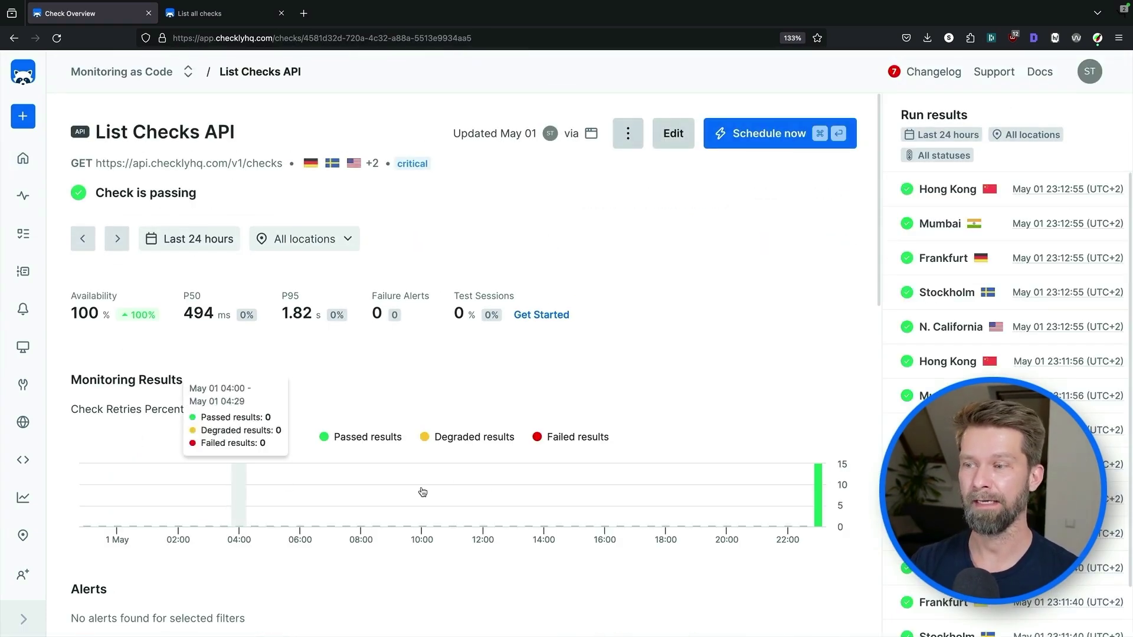
{"action": "mouse_move", "coordinate": [816, 501]}
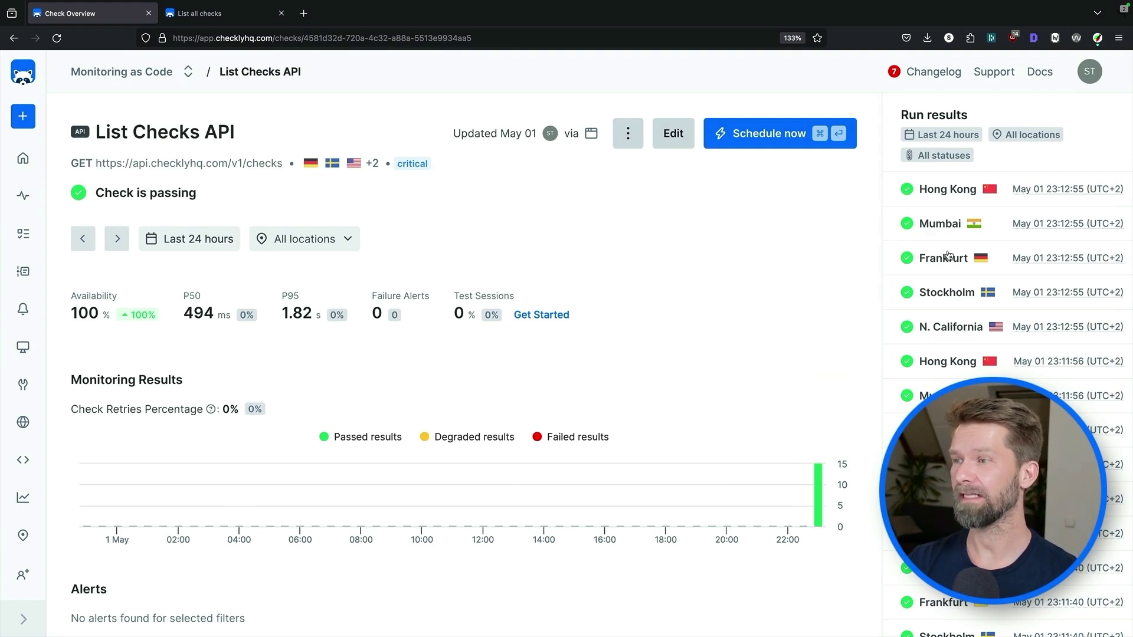
{"action": "scroll", "coordinate": [1003, 265], "scroll_direction": "down", "scroll_amount": 1}
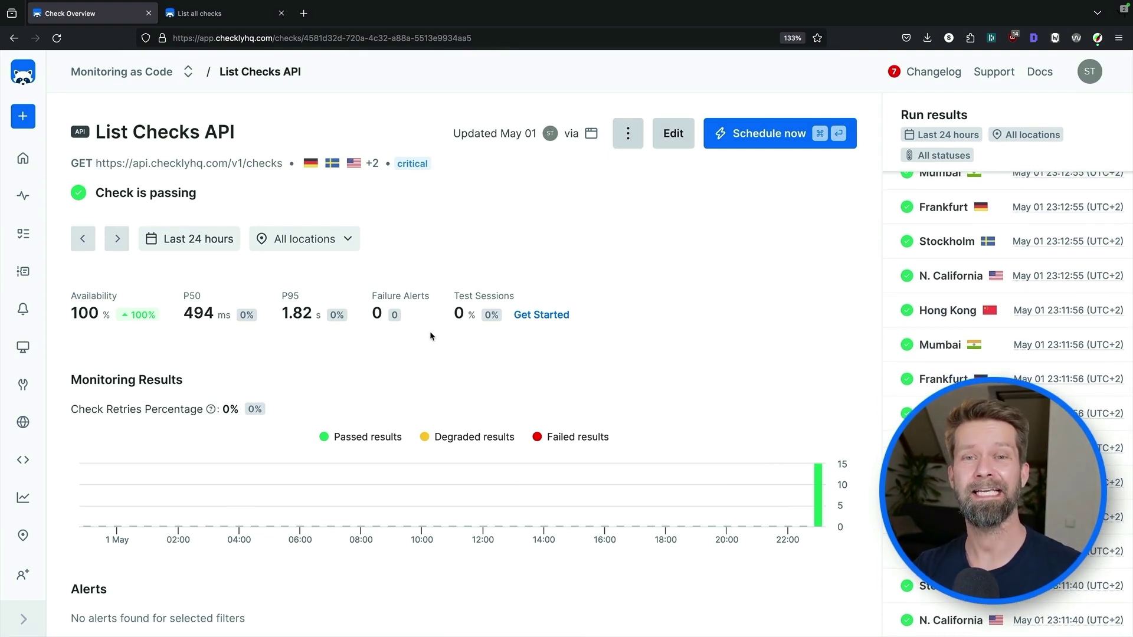
Return to the dashboard and open the Checkly Runtimes API check to view its monitoring results.
{"action": "left_click", "coordinate": [30, 166]}
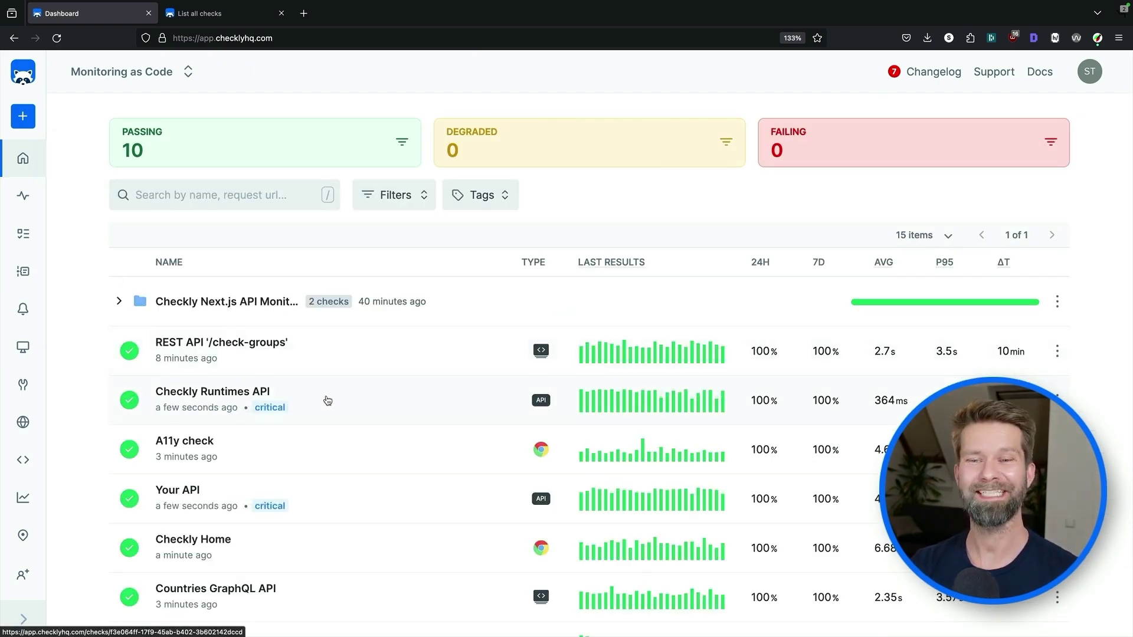
{"action": "left_click", "coordinate": [324, 395]}
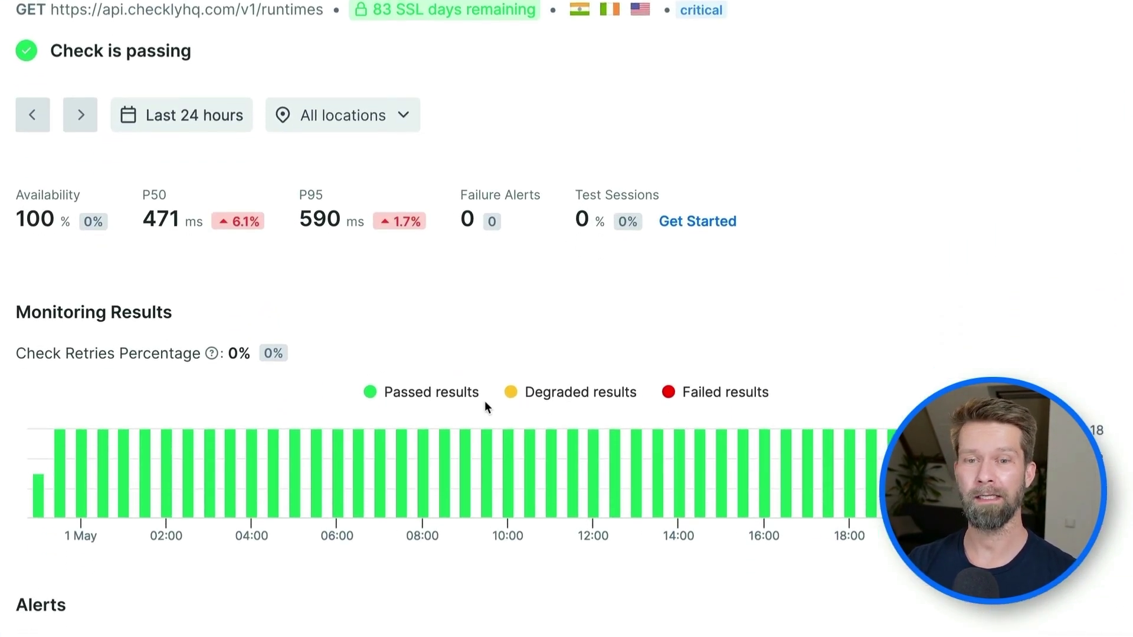
Examine the Runtimes check's monitoring results, alerts, response time chart and per-location P50, P95 and P99 figures.
{"action": "scroll", "coordinate": [485, 405], "scroll_direction": "down", "scroll_amount": 1}
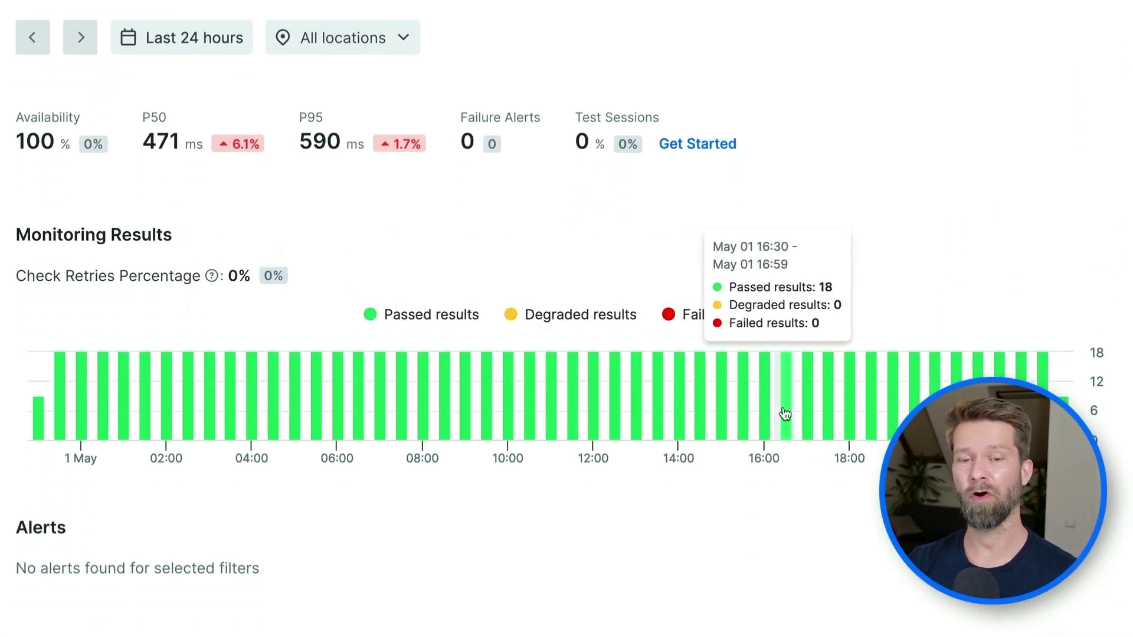
{"action": "scroll", "coordinate": [784, 413], "scroll_direction": "down", "scroll_amount": 6}
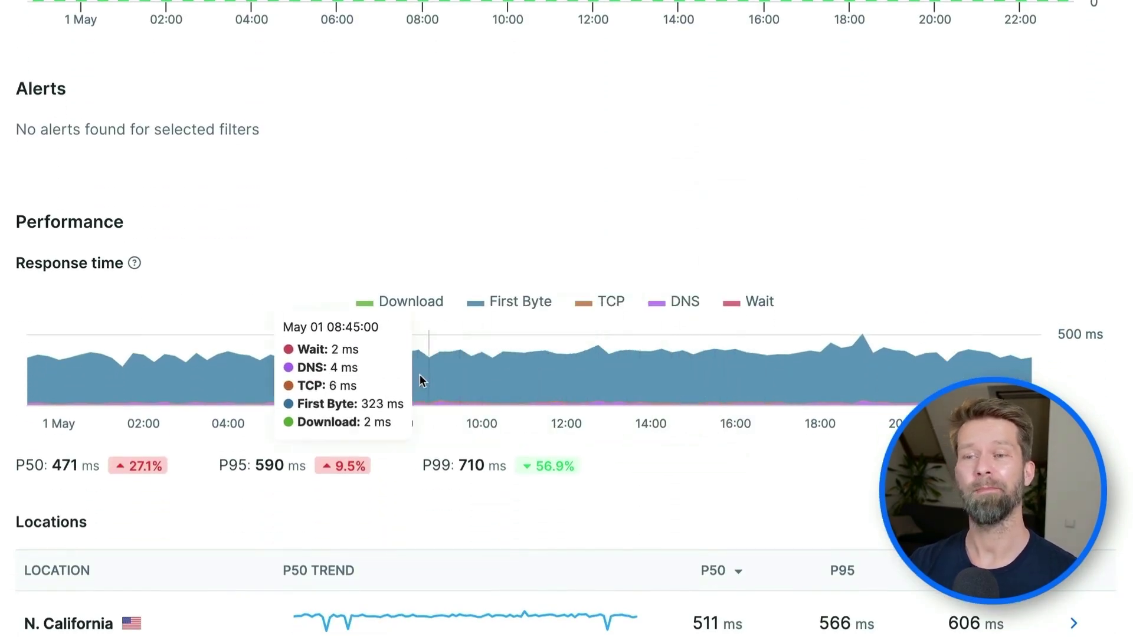
{"action": "scroll", "coordinate": [735, 395], "scroll_direction": "down", "scroll_amount": 5}
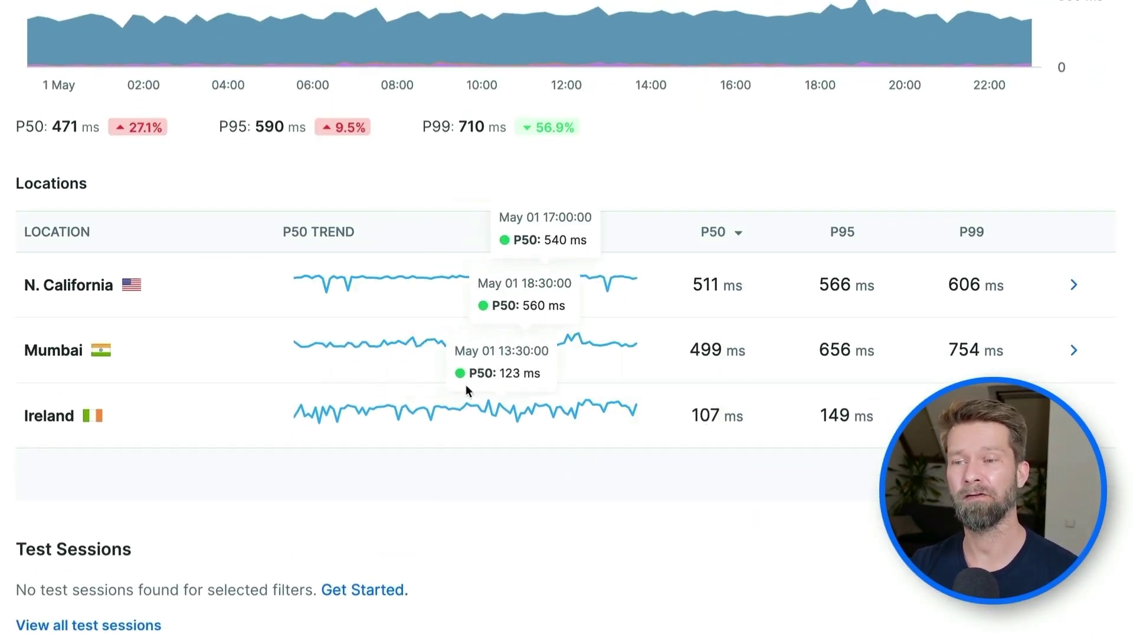
{"action": "scroll", "coordinate": [574, 345], "scroll_direction": "up", "scroll_amount": 3}
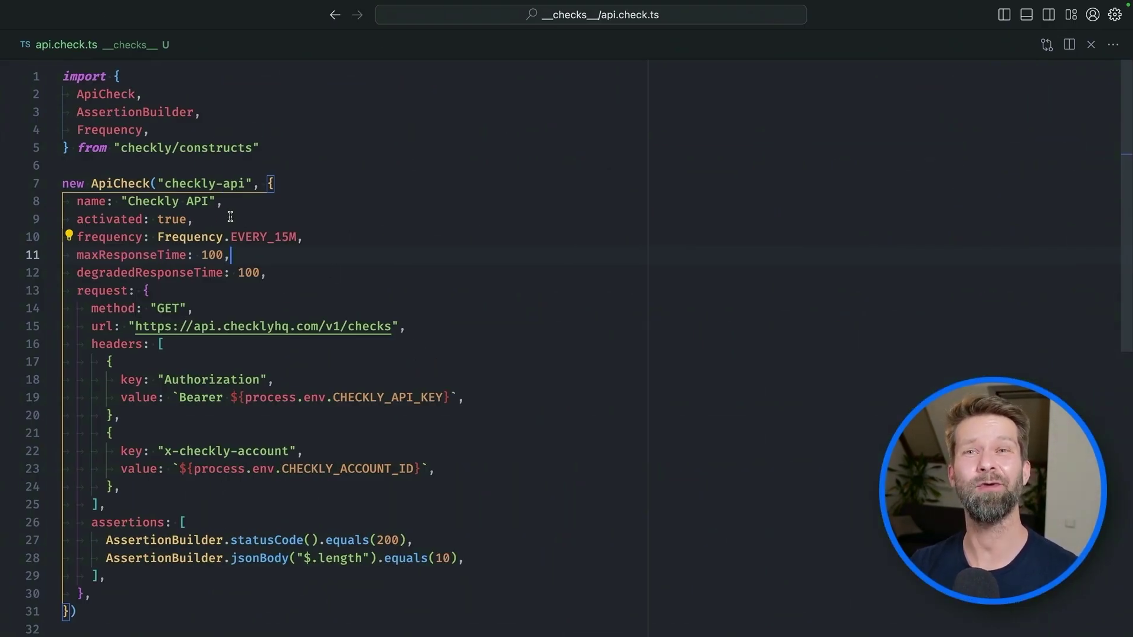
Examine the ApiCheck construct in api.check.ts in the code editor, including its imports, check settings and request URL.
{"action": "left_click", "coordinate": [233, 304]}
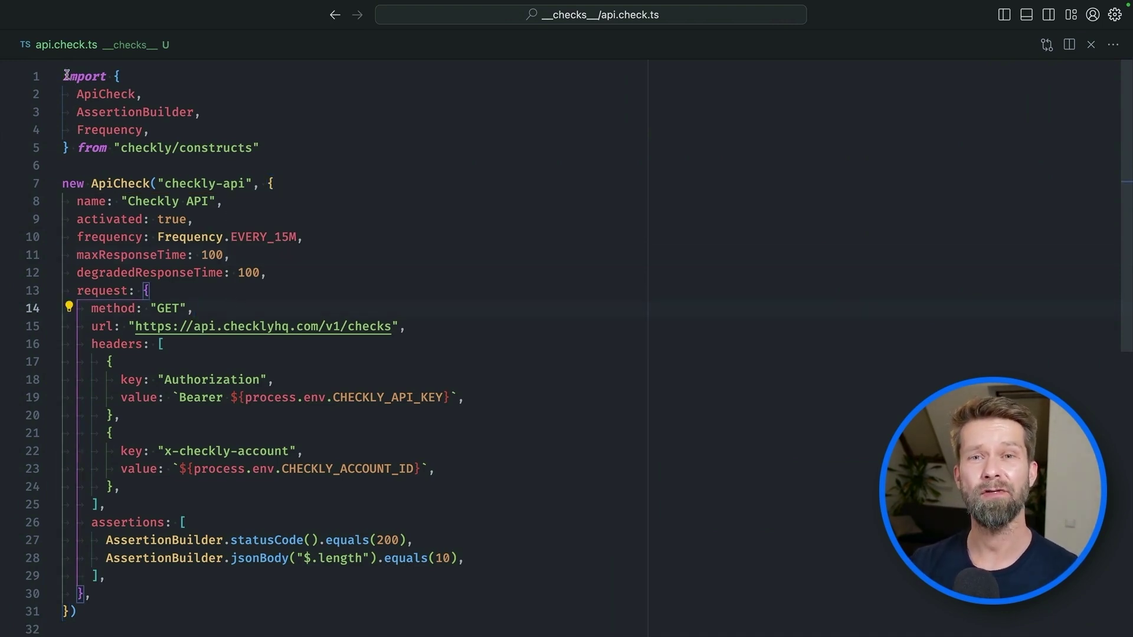
{"action": "left_click_drag", "start_coordinate": [63, 76], "coordinate": [257, 289]}
{"action": "left_click", "coordinate": [223, 291]}
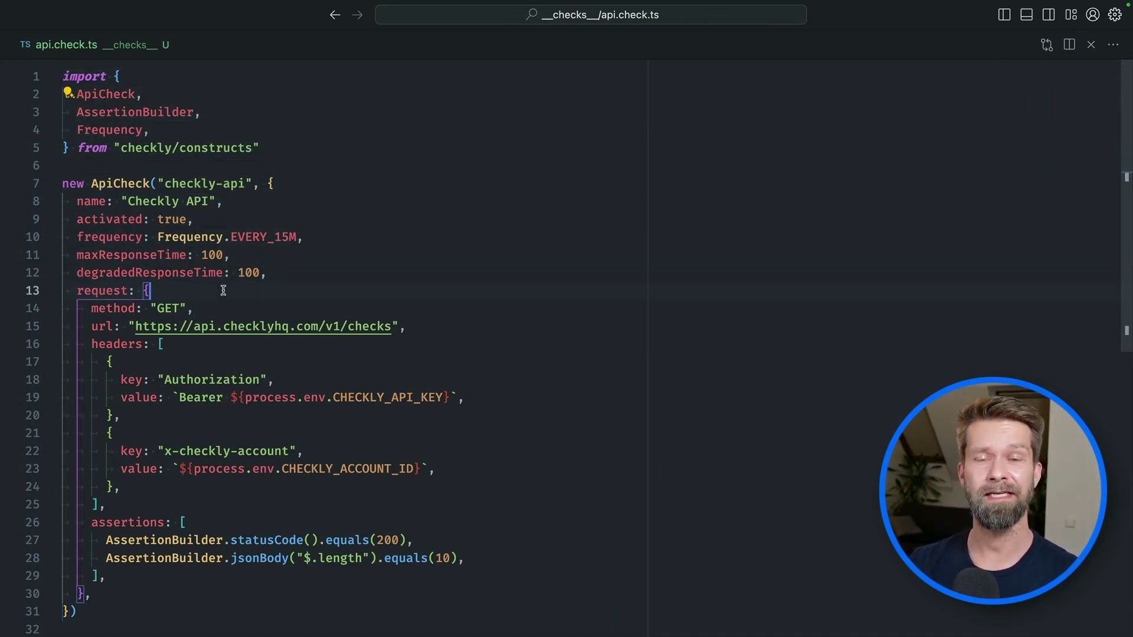
{"action": "double_click", "coordinate": [129, 183]}
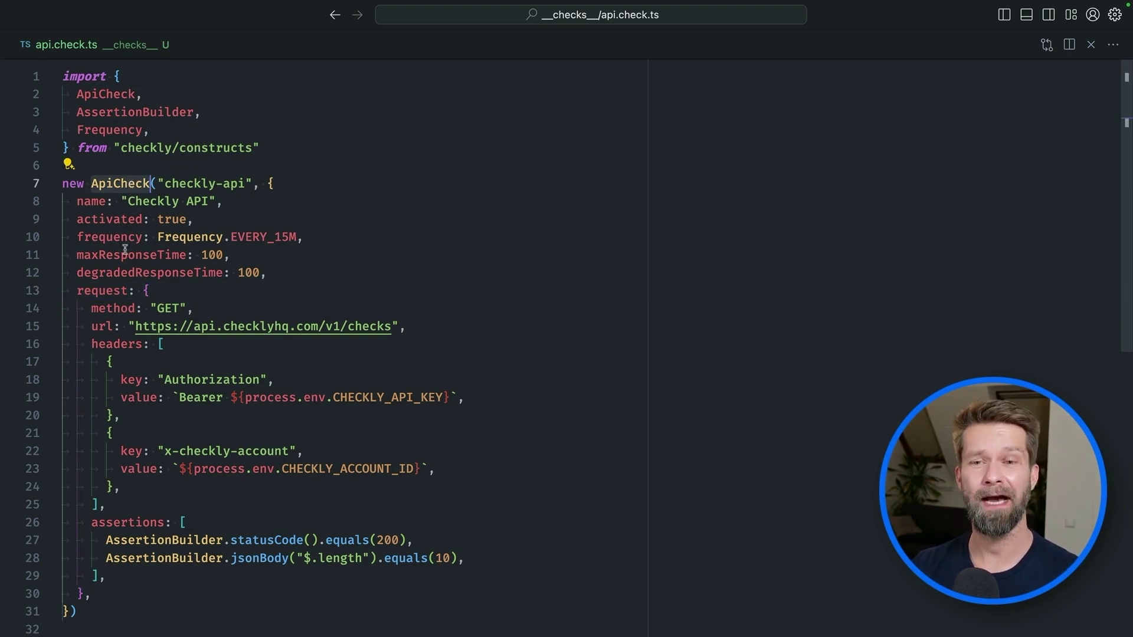
{"action": "left_click", "coordinate": [129, 327]}
{"action": "left_click_drag", "start_coordinate": [160, 328], "coordinate": [410, 339]}
Run the project's checks from the terminal with "npx checkly test" and clear the terminal output.
{"action": "type", "text": "npx checkly test"}
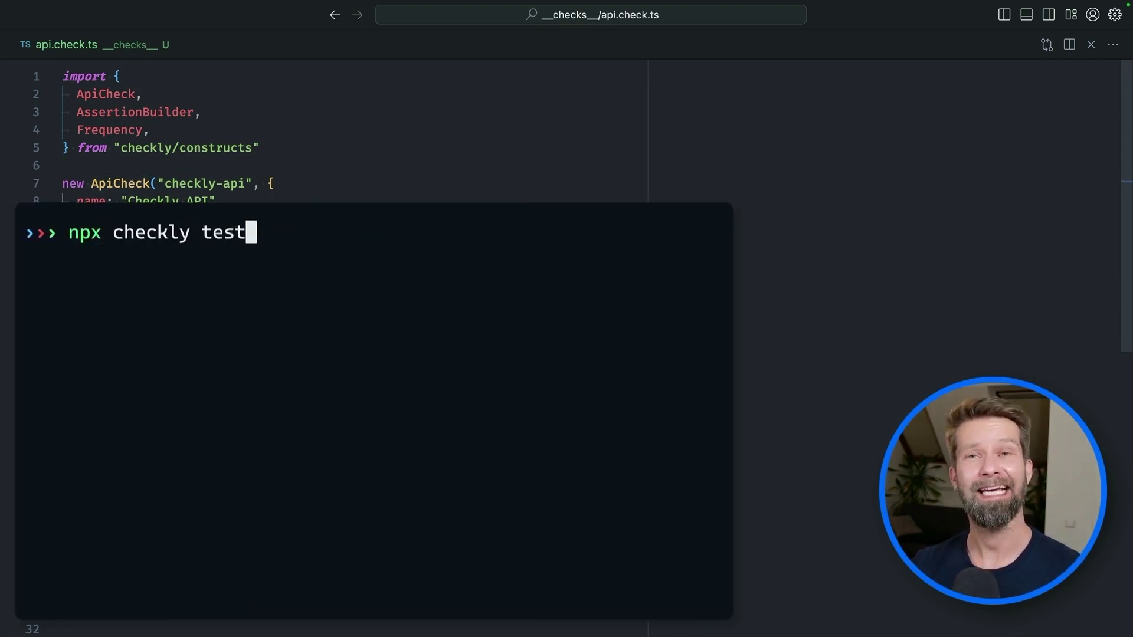
{"action": "key", "text": "Return"}
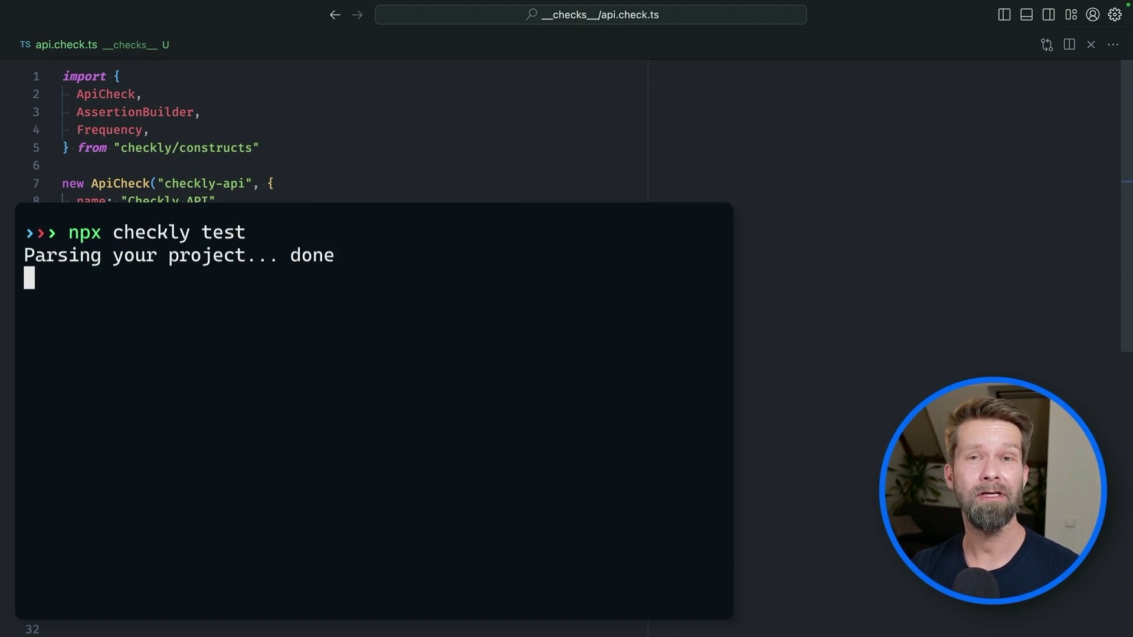
{"action": "key", "text": "ctrl+l"}
Preview the project deployment in the terminal with "npx checkly deploy --preview".
{"action": "type", "text": "npx checkly dep"}
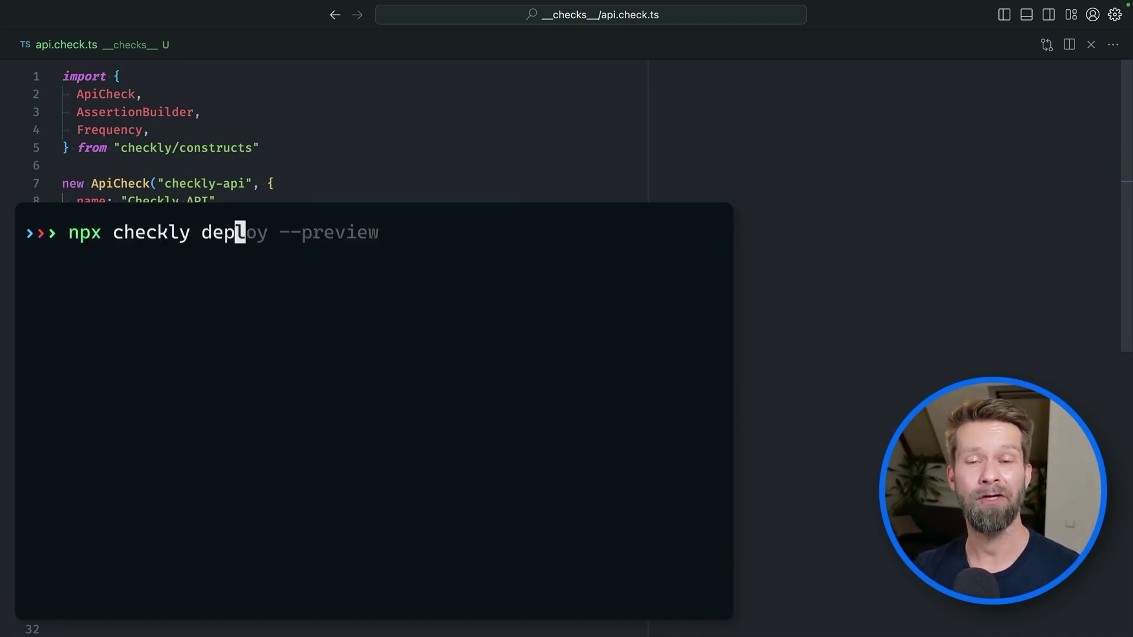
{"action": "key", "text": "Right"}
{"action": "key", "text": "Return"}
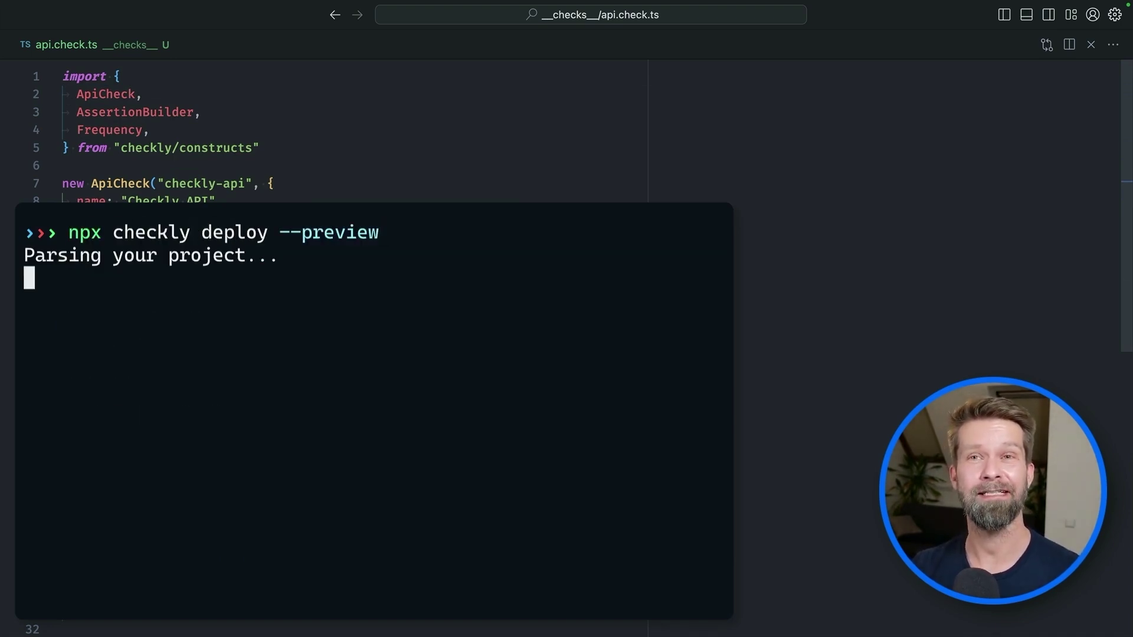
Deploy the Monitoring as Code project with "npx checkly deploy", answering y to the confirmation question.
{"action": "type", "text": "npx checkly deploy"}
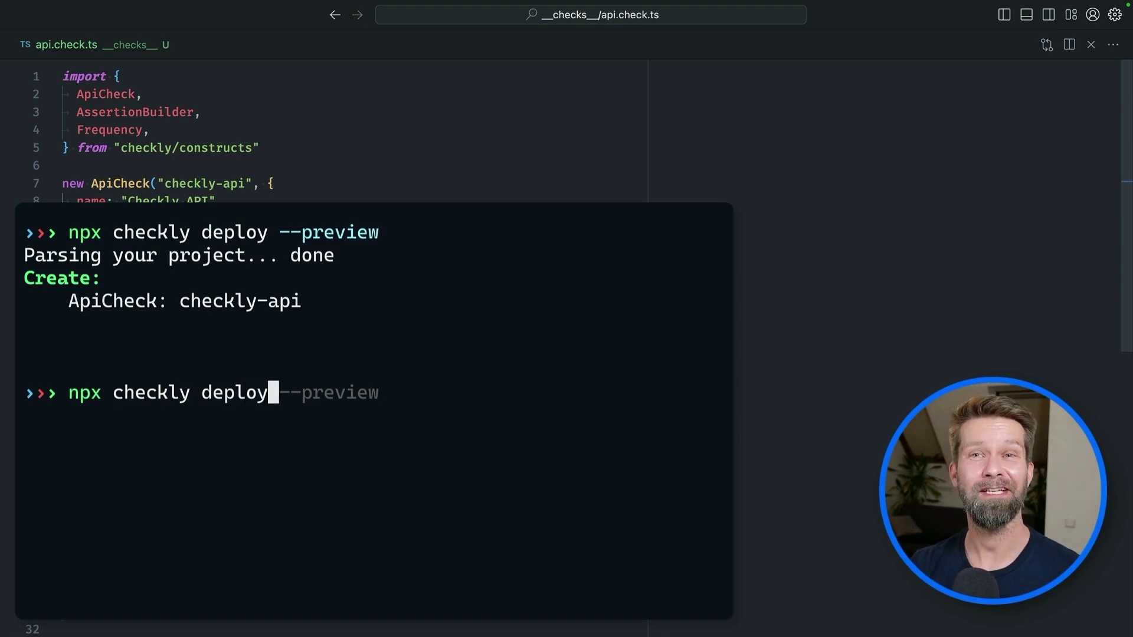
{"action": "key", "text": "Return"}
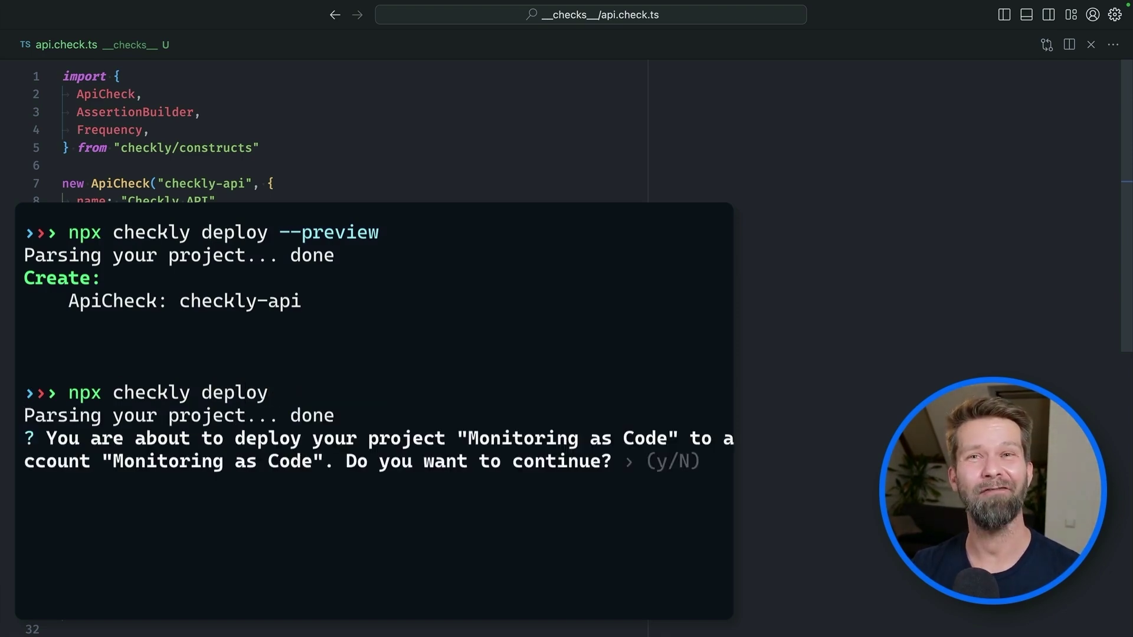
{"action": "type", "text": "y"}
{"action": "key", "text": "Return"}
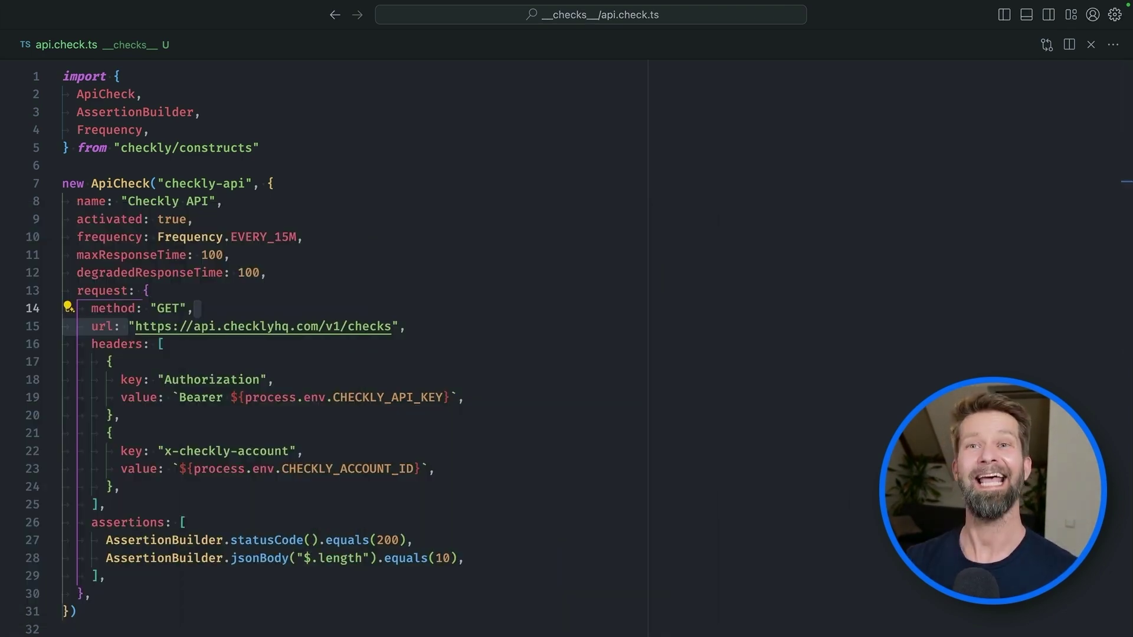